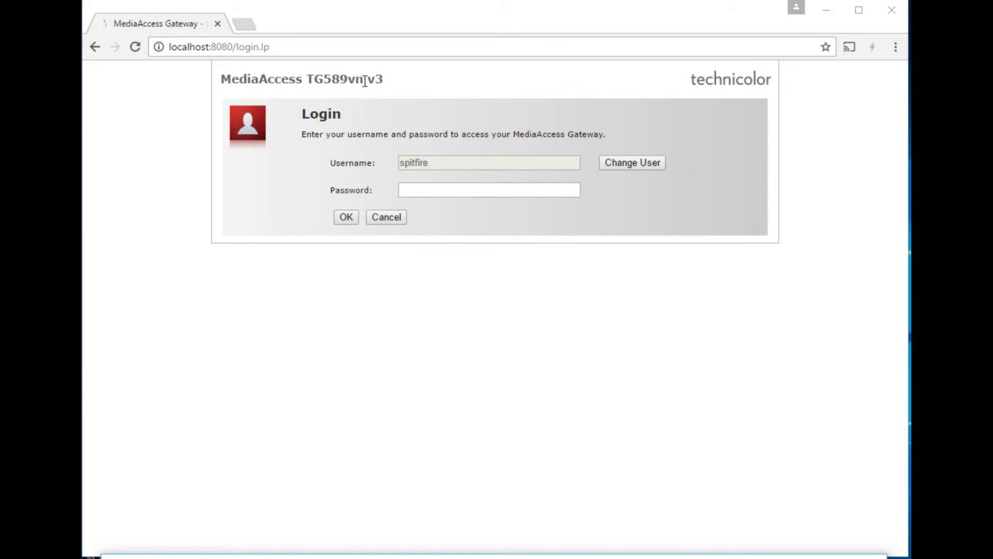
# - Log in to the gateway with the admin username and password
pyautogui.click(647, 163)
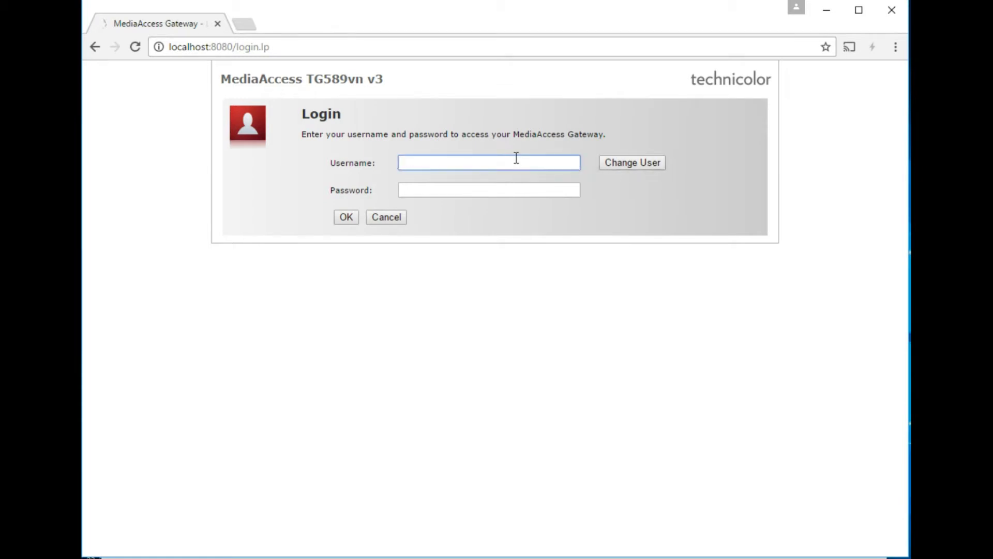
pyautogui.write('customeradmin')
pyautogui.click(467, 191)
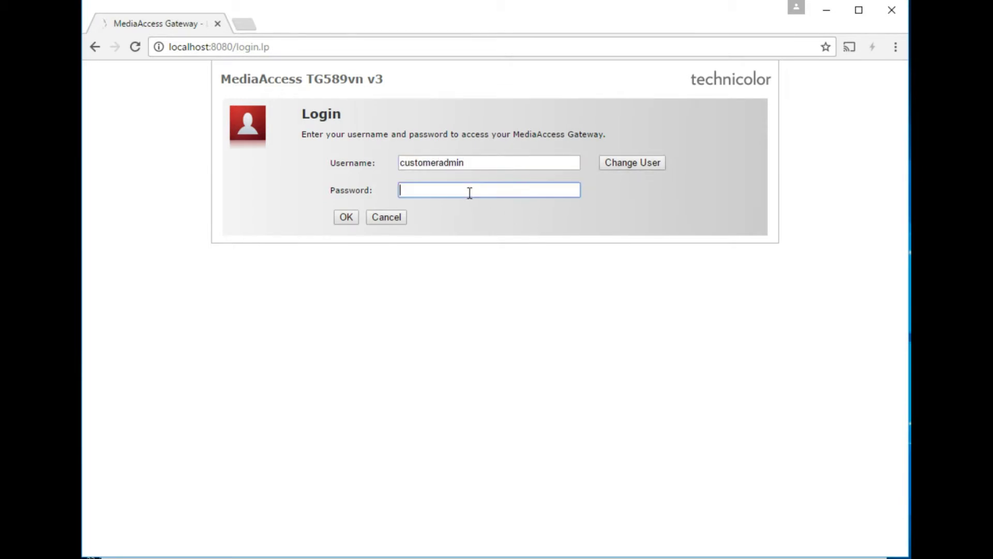
pyautogui.click(347, 221)
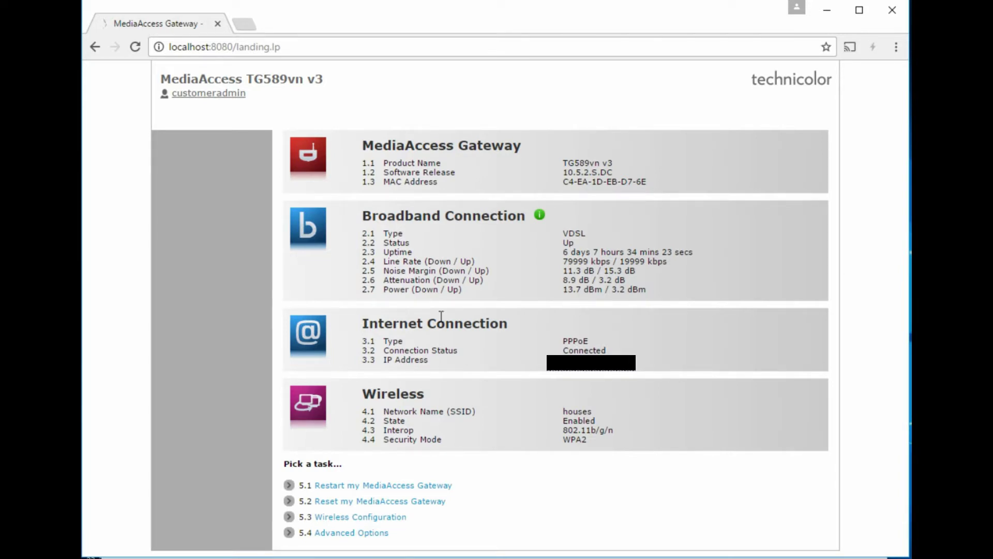
# - Review the gateway model name and product details on the dashboard
pyautogui.moveTo(215, 78); pyautogui.dragTo(240, 122)
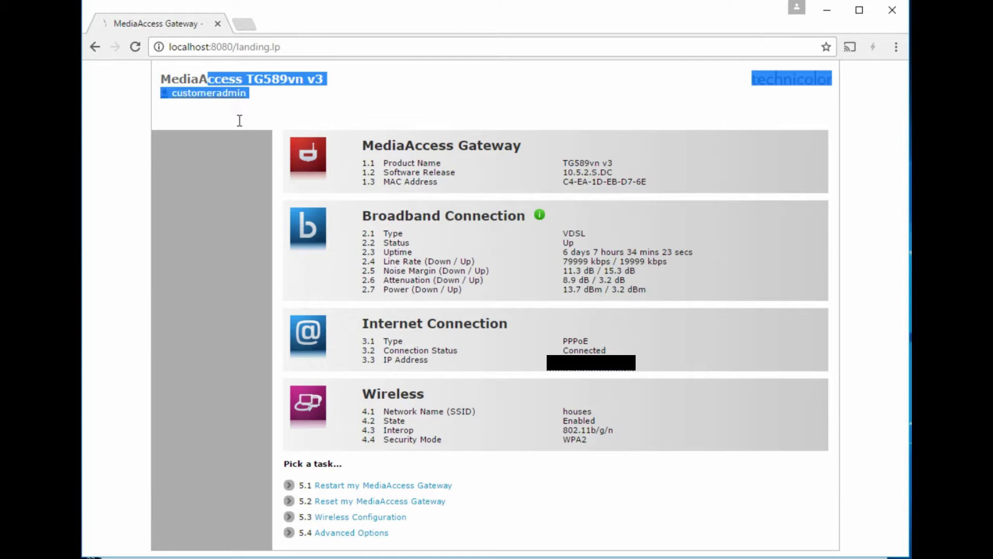
pyautogui.click(336, 107)
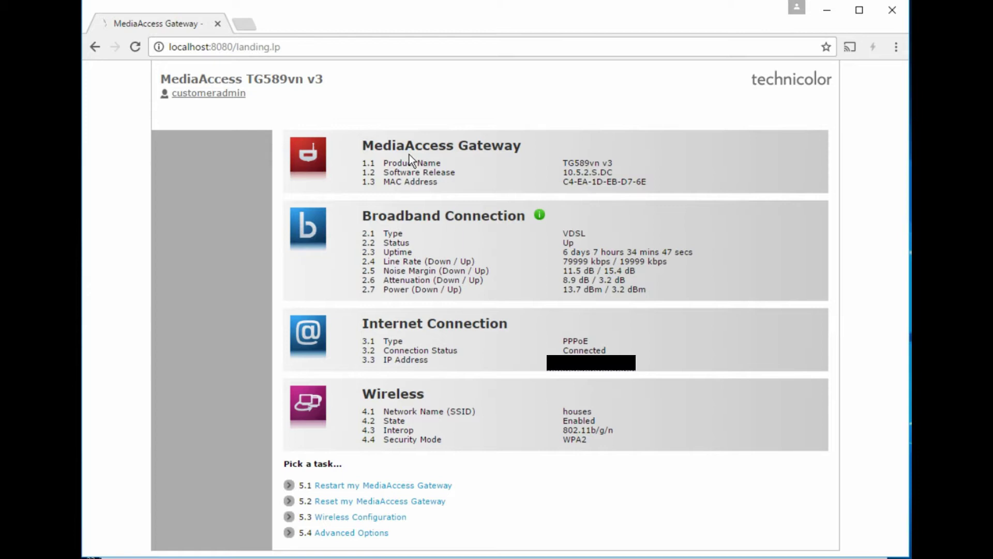
pyautogui.moveTo(408, 154); pyautogui.dragTo(577, 189)
pyautogui.click(577, 189)
# - Review broadband connection type, uptime, line rate, noise margin and attenuation
pyautogui.moveTo(408, 221); pyautogui.dragTo(506, 247)
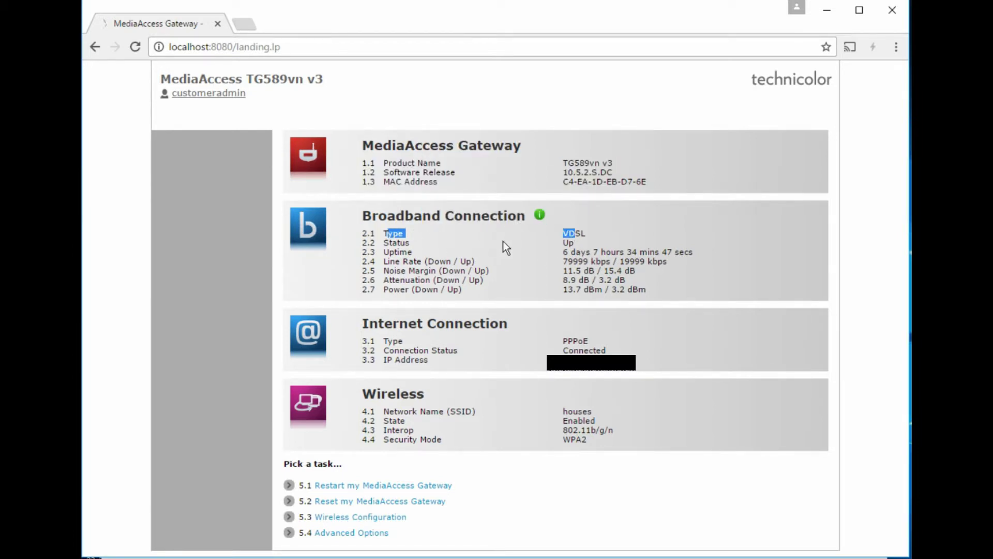
pyautogui.click(602, 247)
pyautogui.moveTo(642, 249); pyautogui.dragTo(527, 249)
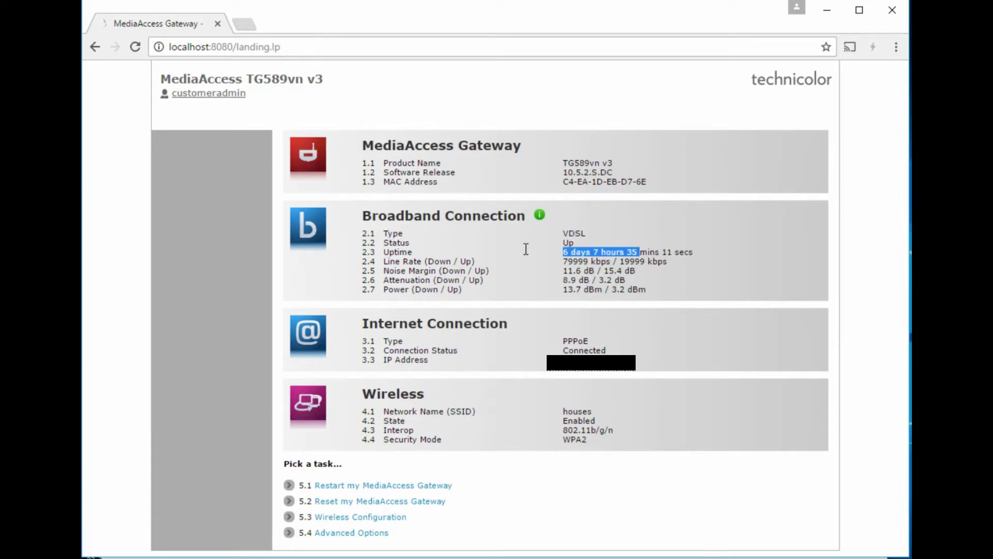
pyautogui.click(593, 265)
pyautogui.moveTo(639, 264); pyautogui.dragTo(391, 263)
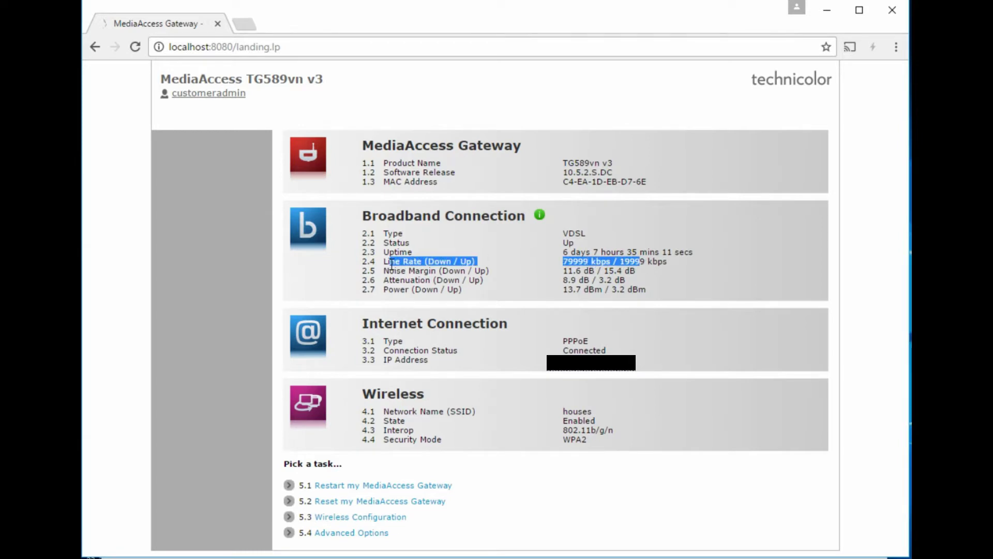
pyautogui.click(572, 272)
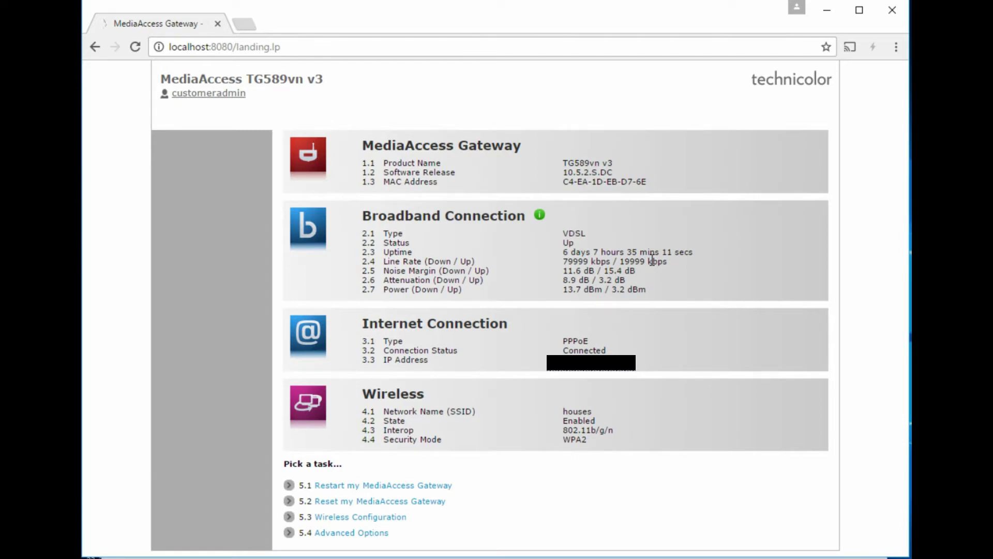
pyautogui.moveTo(628, 289); pyautogui.dragTo(595, 282)
pyautogui.click(592, 285)
# - Check the PPPoE internet connection and wireless details, then go to Advanced Options
pyautogui.moveTo(584, 341); pyautogui.dragTo(395, 340)
pyautogui.click(448, 348)
pyautogui.doubleClick(587, 340)
pyautogui.moveTo(412, 411); pyautogui.dragTo(594, 424)
pyautogui.click(596, 441)
pyautogui.click(341, 534)
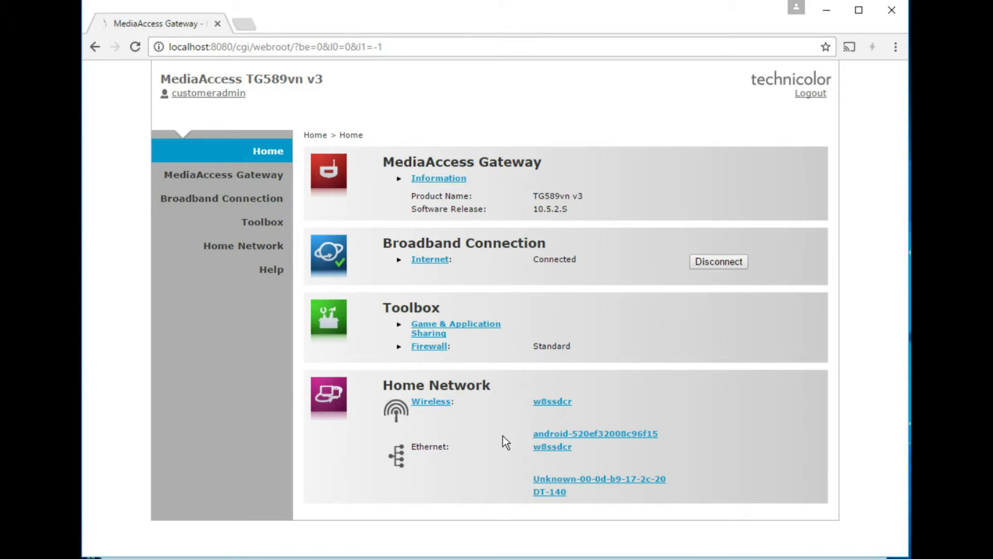
# - Navigate via Wireless, Home and Home Network to the WLAN houses access point
pyautogui.click(436, 403)
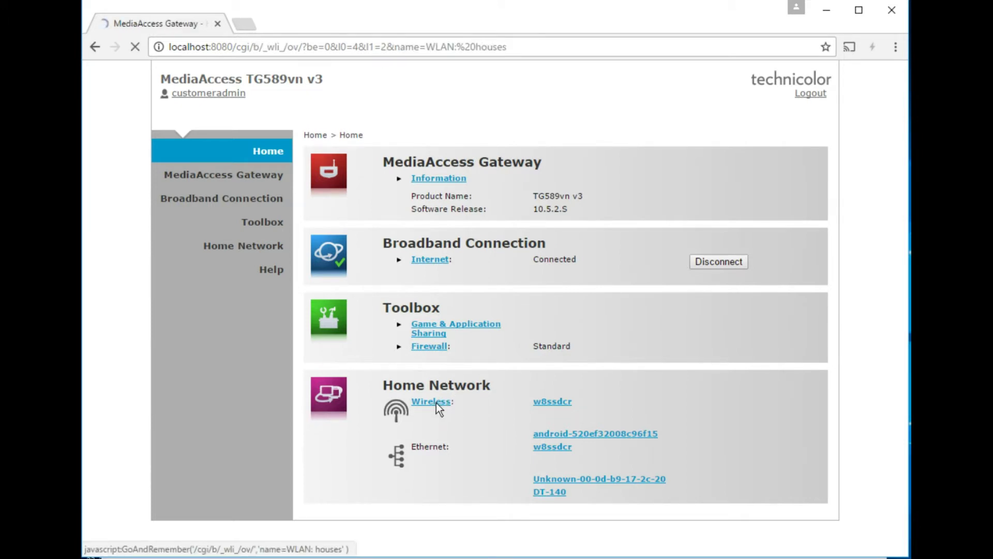
pyautogui.click(280, 152)
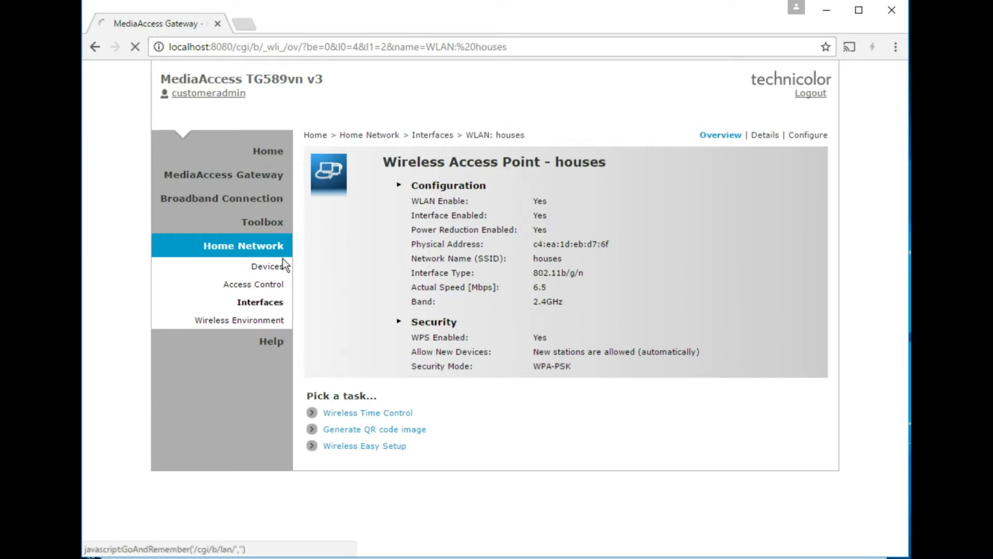
pyautogui.click(257, 251)
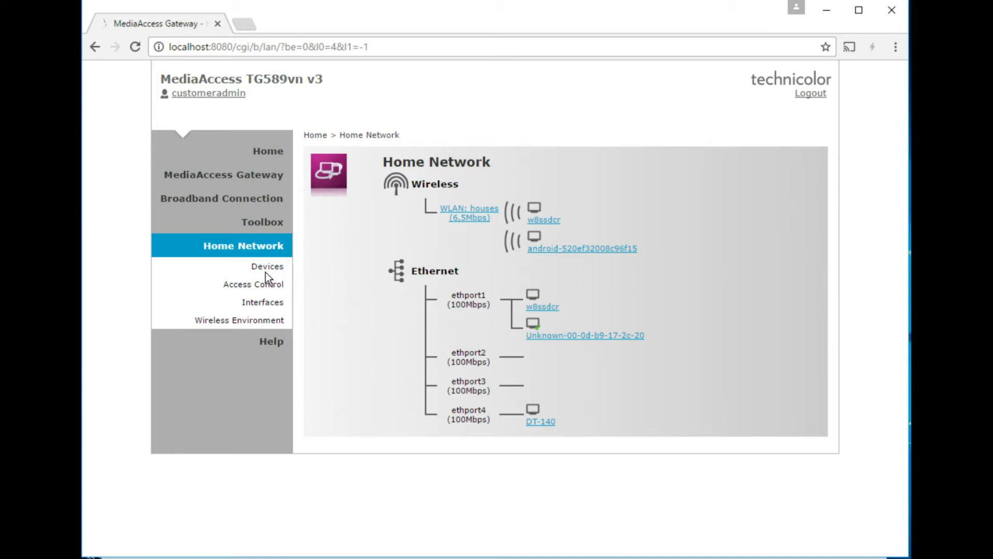
pyautogui.click(470, 211)
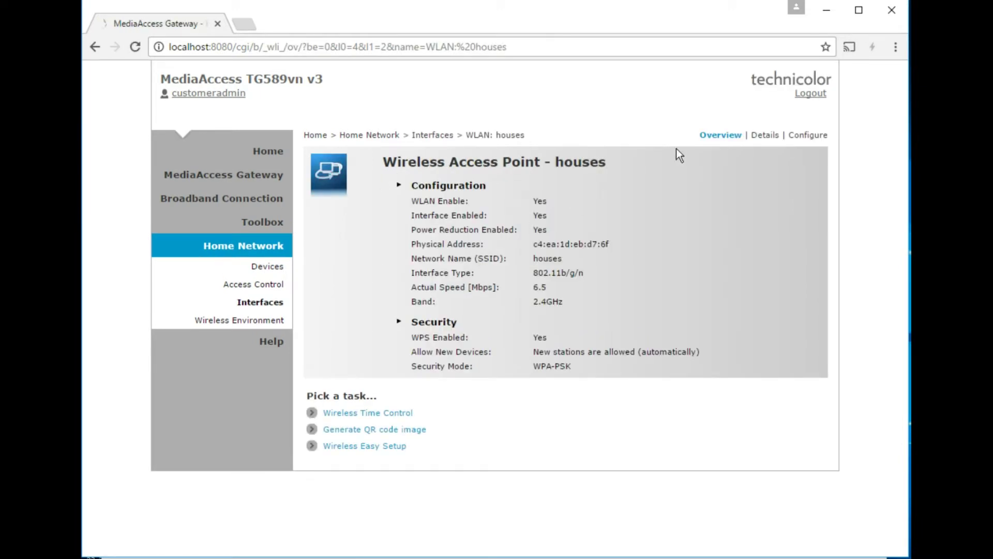
# - Open the houses access point configuration and switch channel selection to Manual
pyautogui.click(796, 137)
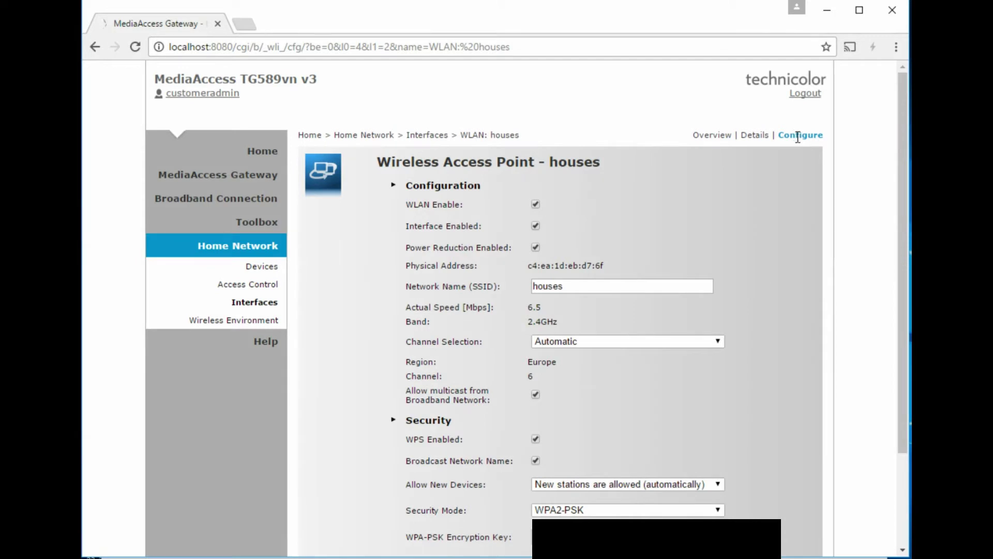
pyautogui.click(904, 484)
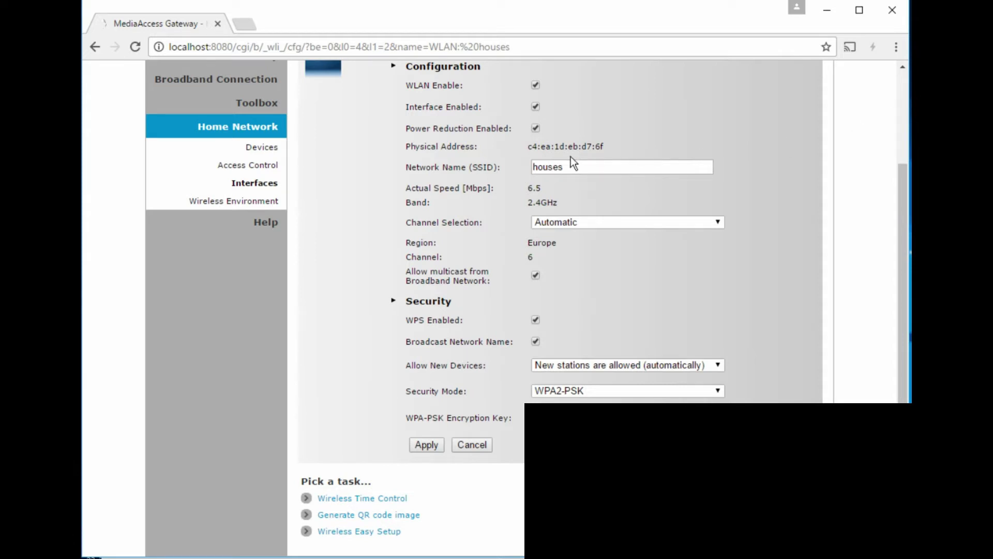
pyautogui.click(615, 222)
pyautogui.click(598, 246)
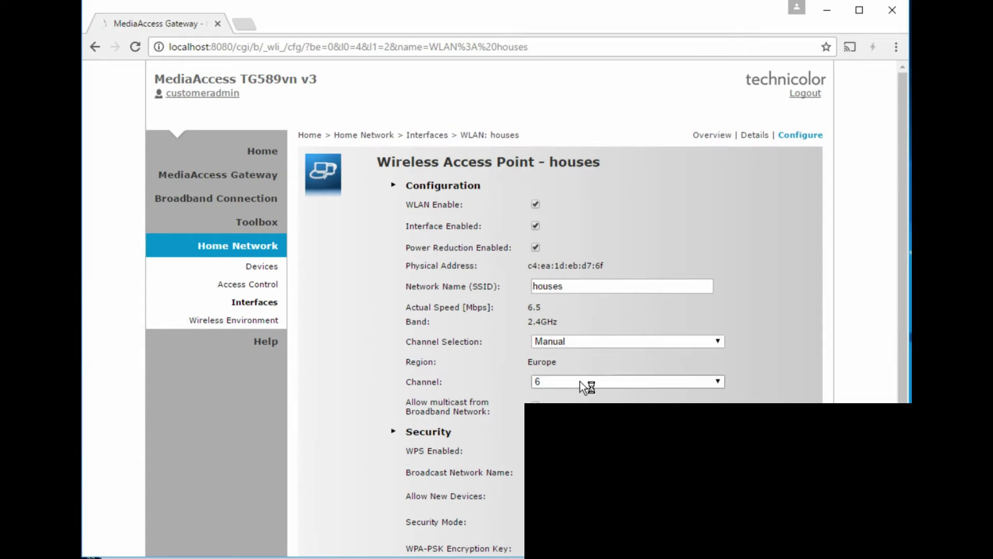
# - Keep channel 6 and revert channel selection to Automatic
pyautogui.click(580, 382)
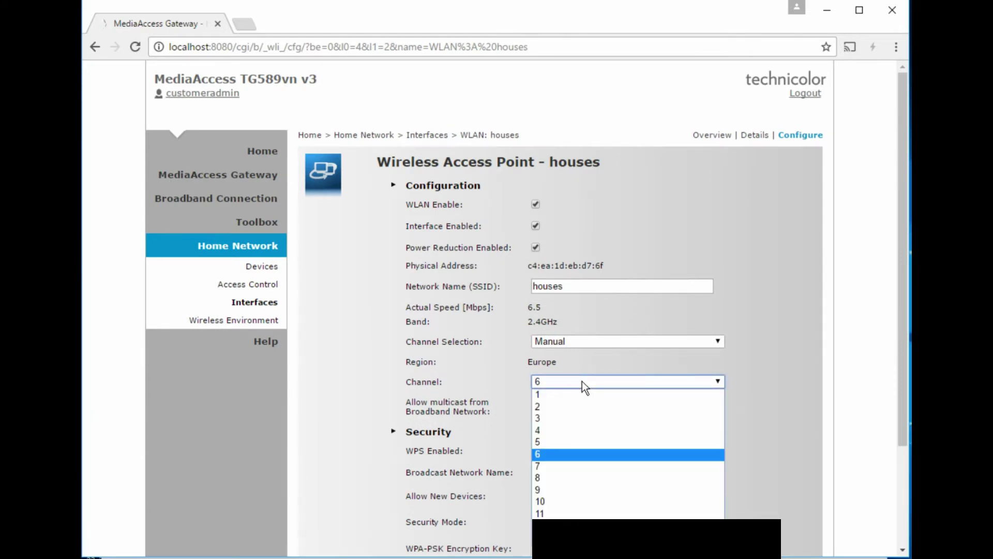
pyautogui.click(582, 380)
pyautogui.click(582, 343)
pyautogui.click(566, 353)
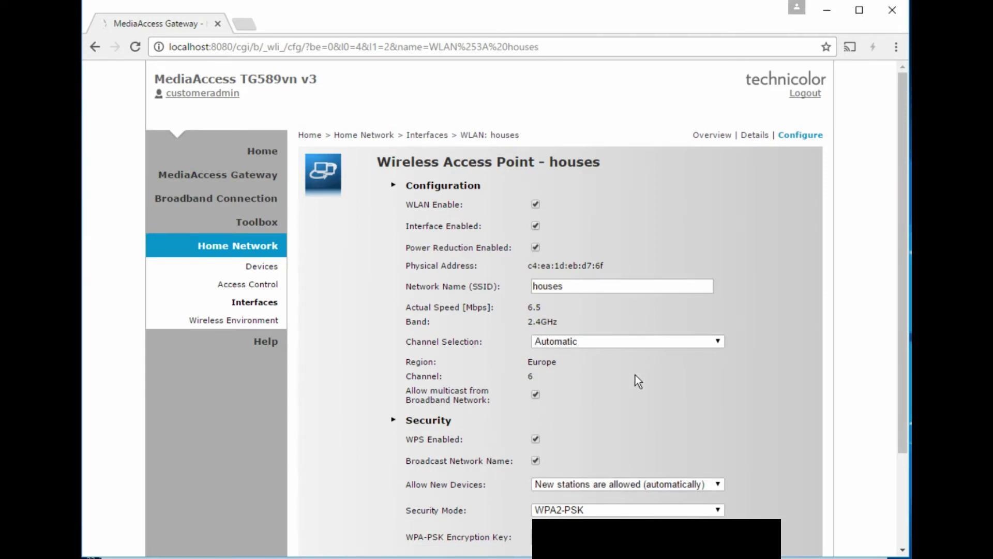
pyautogui.moveTo(416, 247); pyautogui.dragTo(451, 249)
# - Browse the gateway's Configuration and Information pages, ending on Event Logs
pyautogui.click(241, 177)
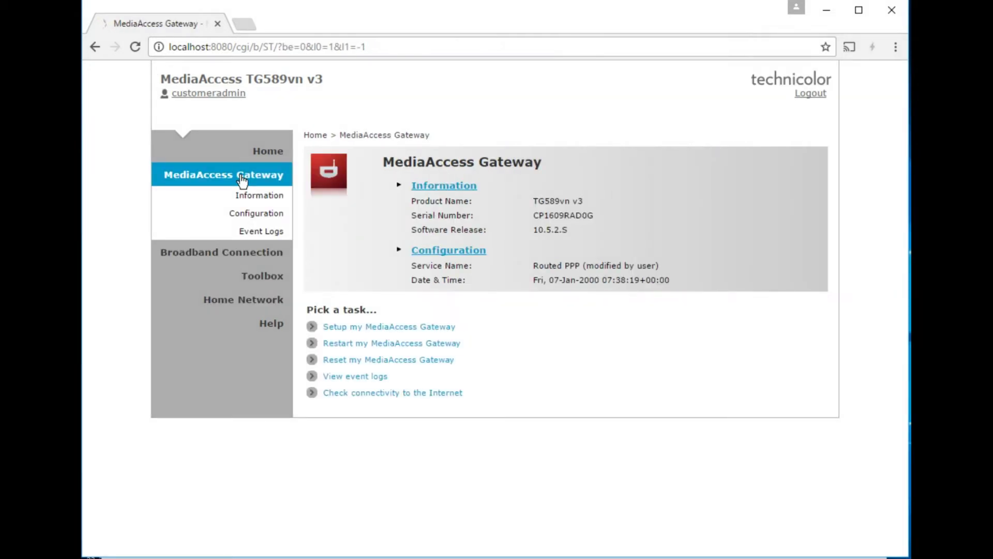
pyautogui.click(259, 213)
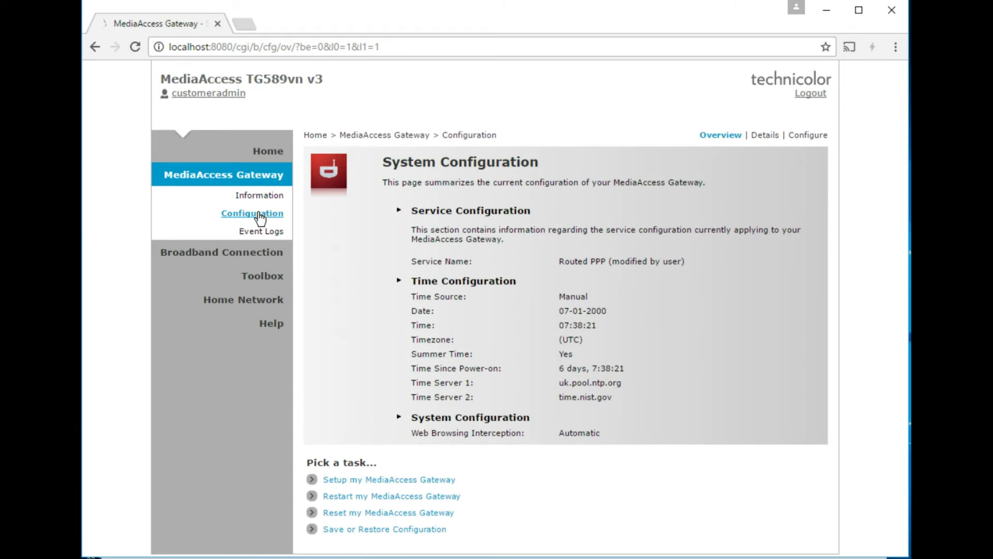
pyautogui.click(262, 195)
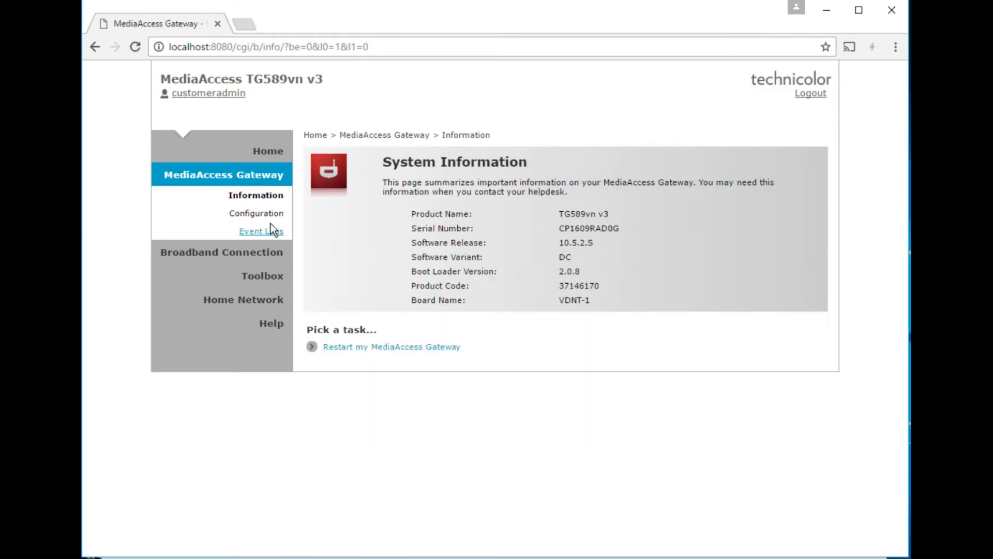
pyautogui.click(269, 231)
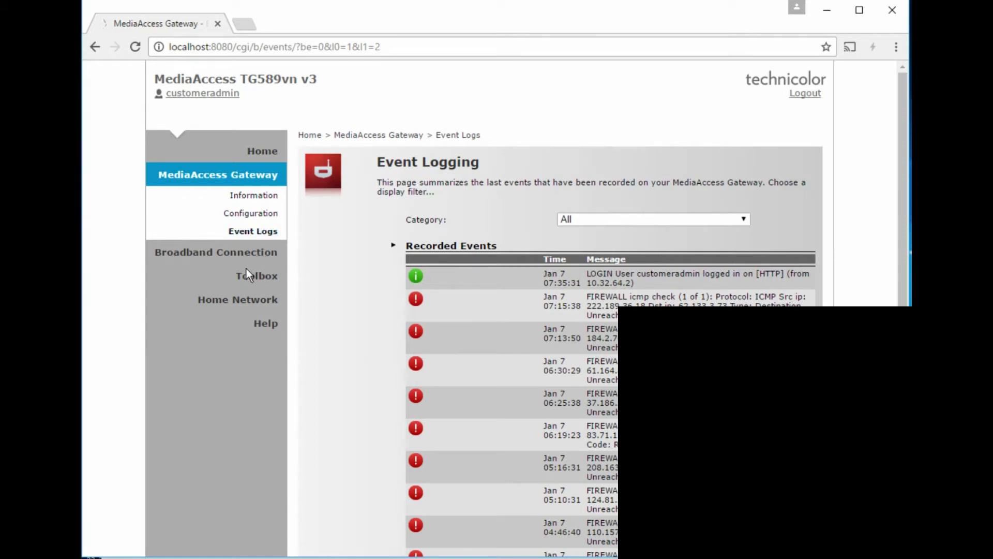
# - Review the DSL connection's detailed statistics, including loss and error counters
pyautogui.click(241, 252)
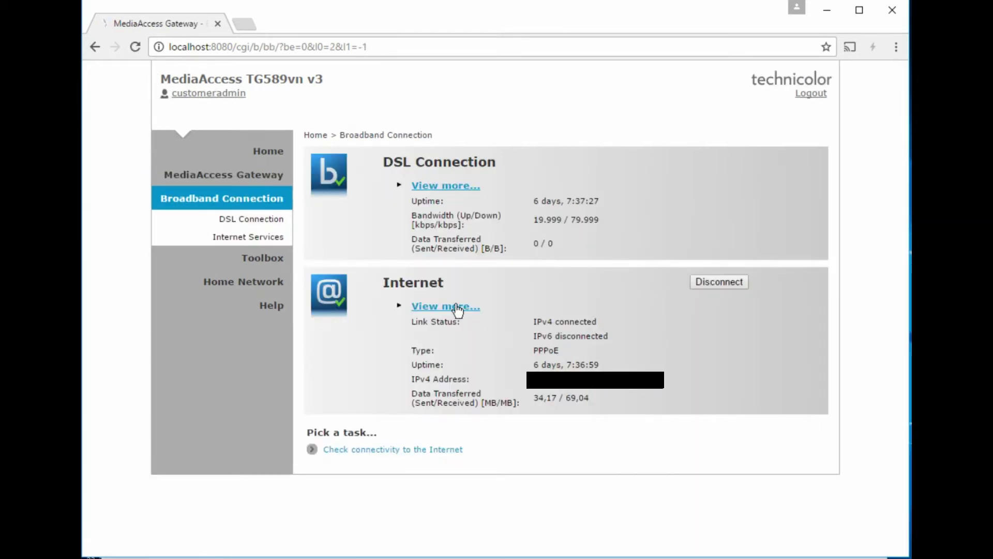
pyautogui.click(445, 187)
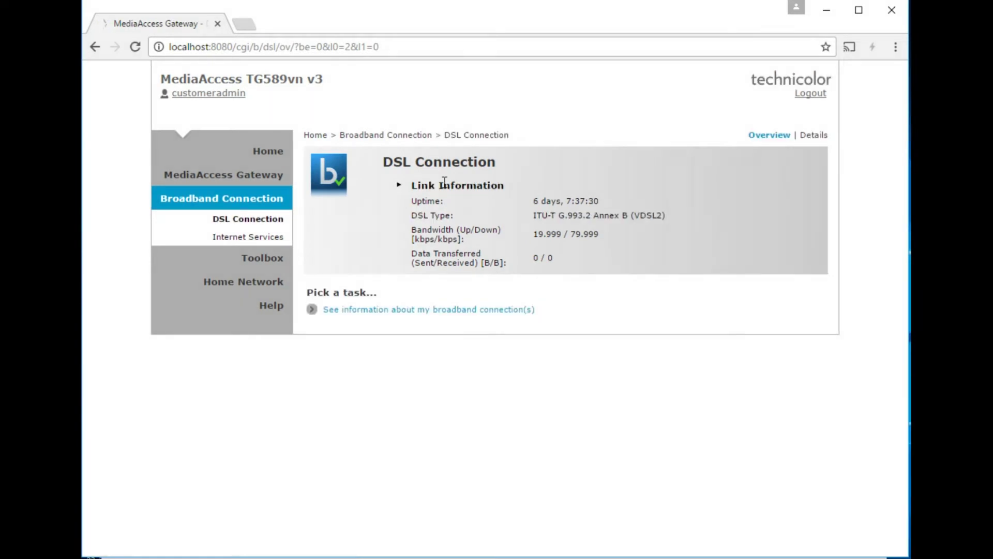
pyautogui.click(814, 137)
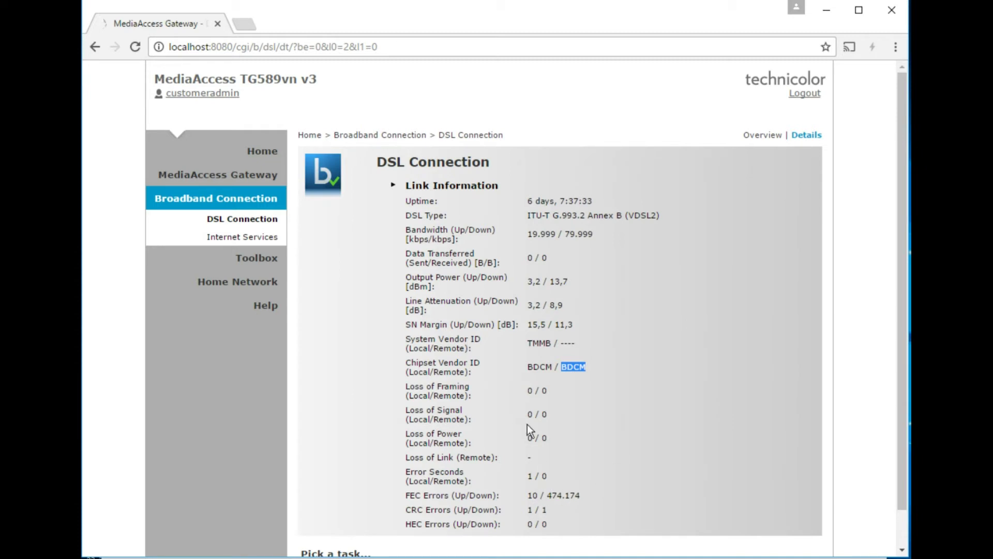
pyautogui.moveTo(423, 380); pyautogui.dragTo(556, 530)
pyautogui.click(570, 526)
# - Open the Internet service's detailed view and review the concentrator name and settings
pyautogui.click(256, 239)
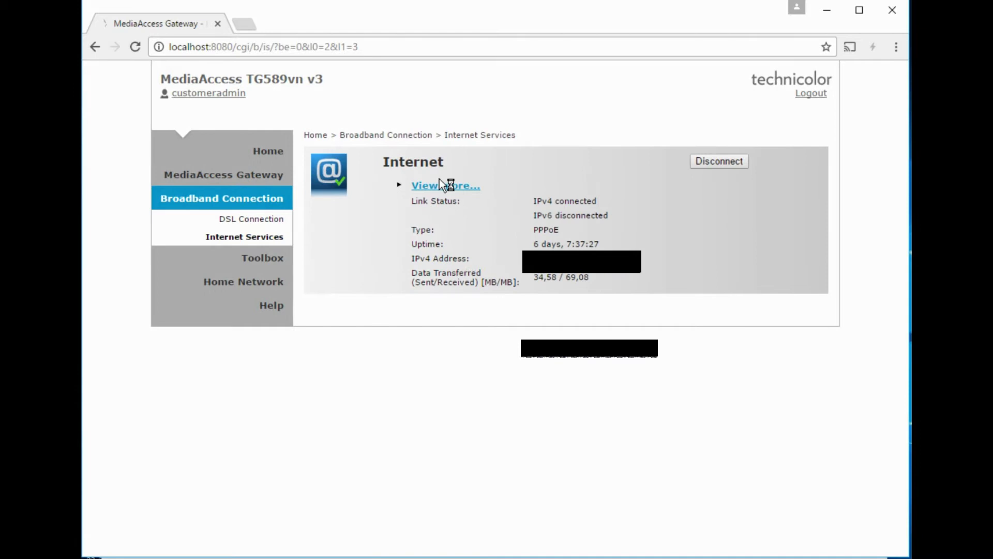
pyautogui.click(439, 186)
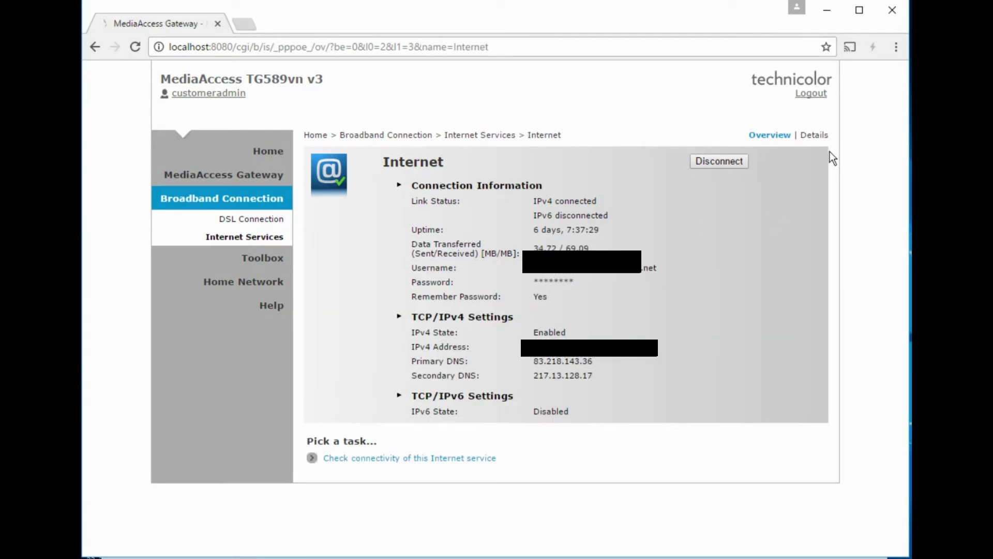
pyautogui.click(817, 136)
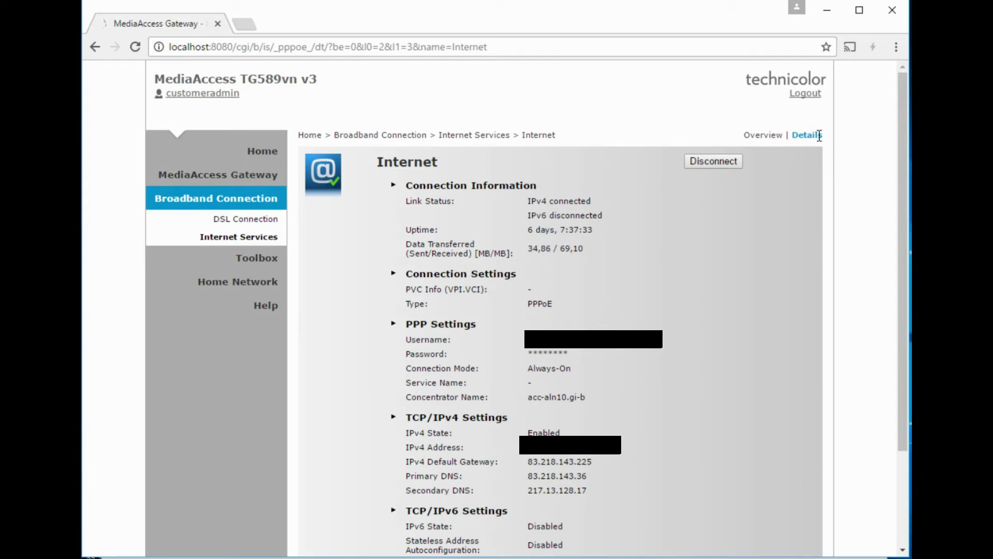
pyautogui.moveTo(578, 397); pyautogui.dragTo(460, 398)
pyautogui.click(451, 400)
pyautogui.click(460, 398)
pyautogui.scroll(-2, 518, 310)
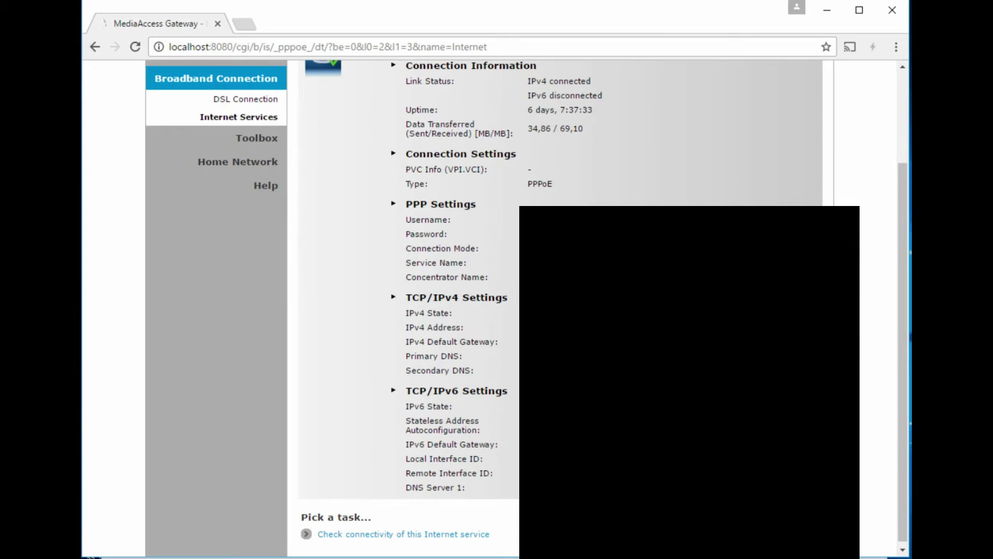
pyautogui.scroll(2, 901, 120)
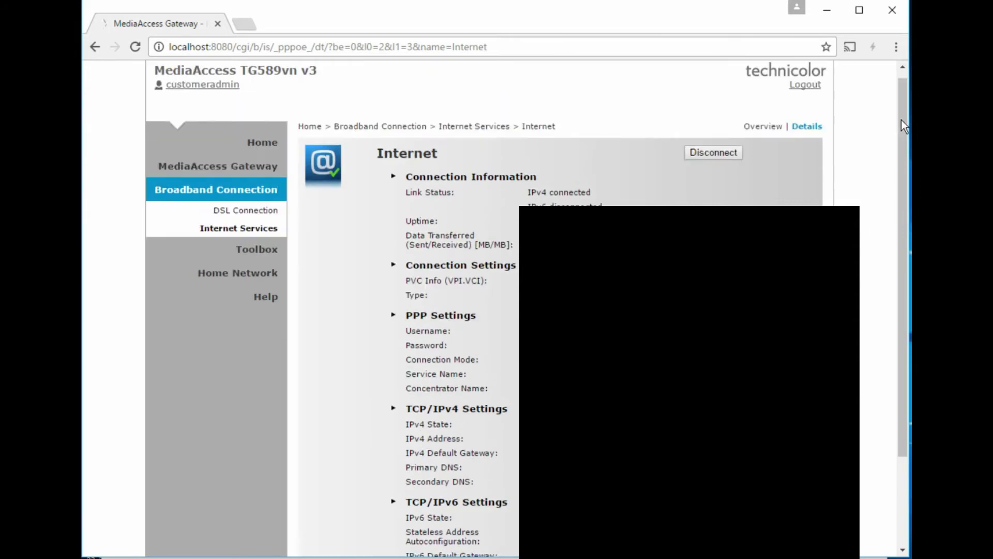
# - Review Remote Assistance and the Firewall's Standard security-level rules, returning to Toolbox
pyautogui.click(251, 260)
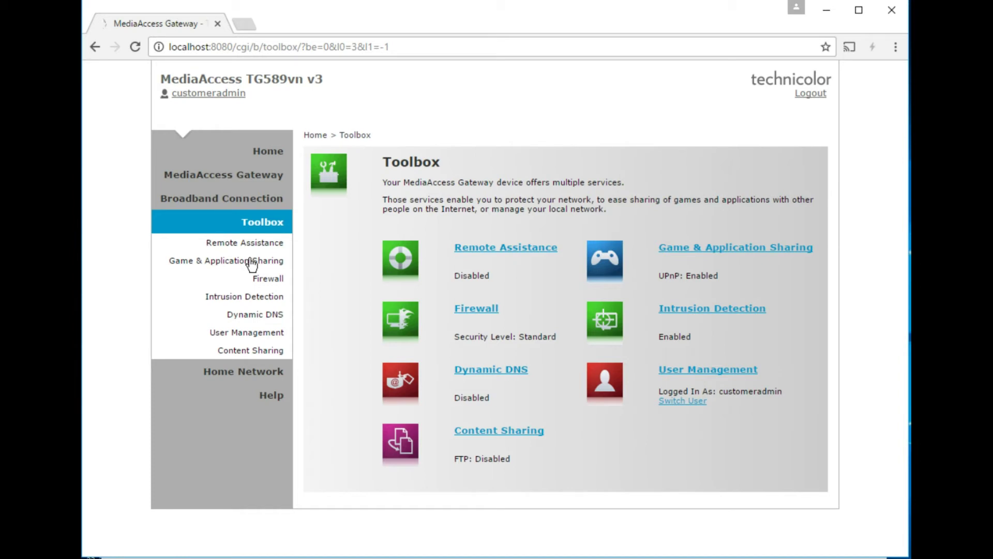
pyautogui.click(510, 251)
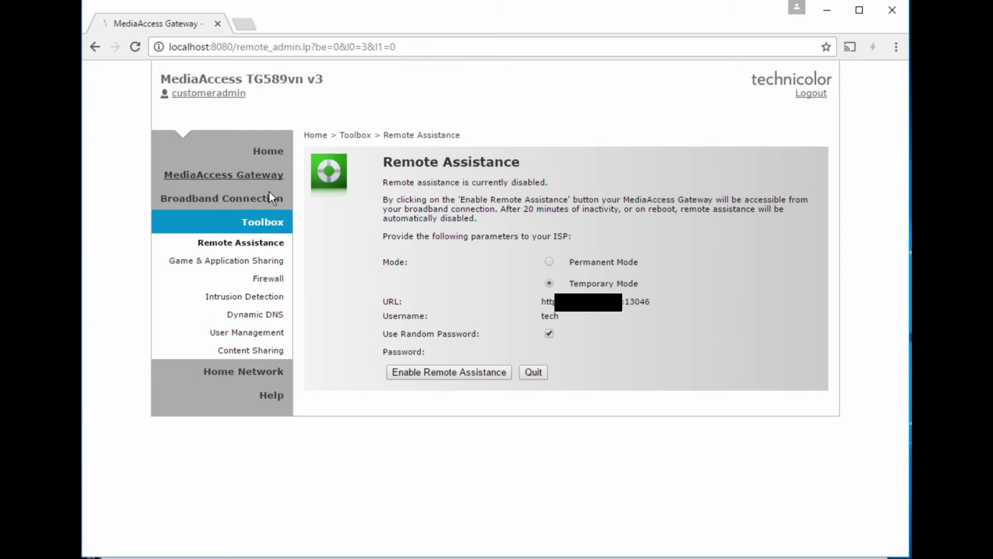
pyautogui.click(259, 225)
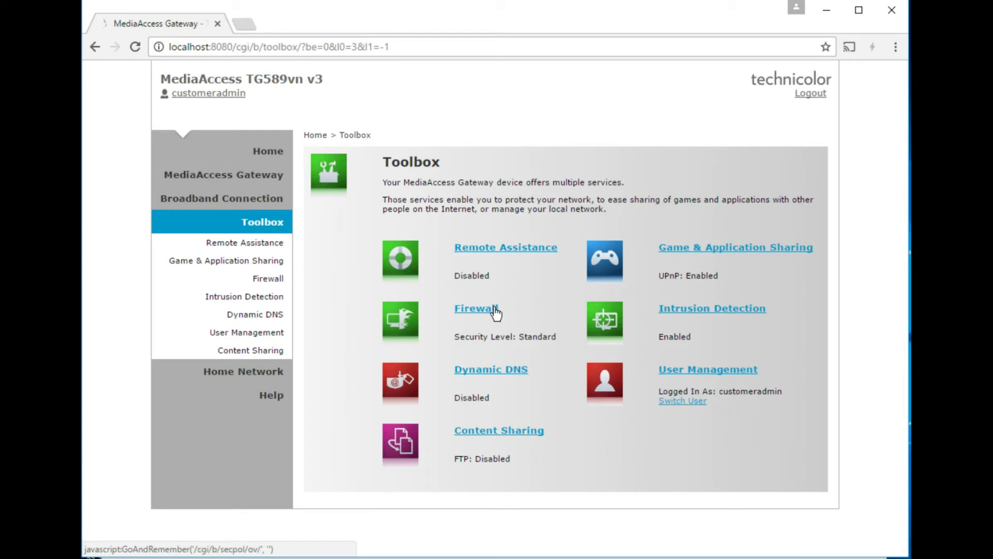
pyautogui.click(476, 309)
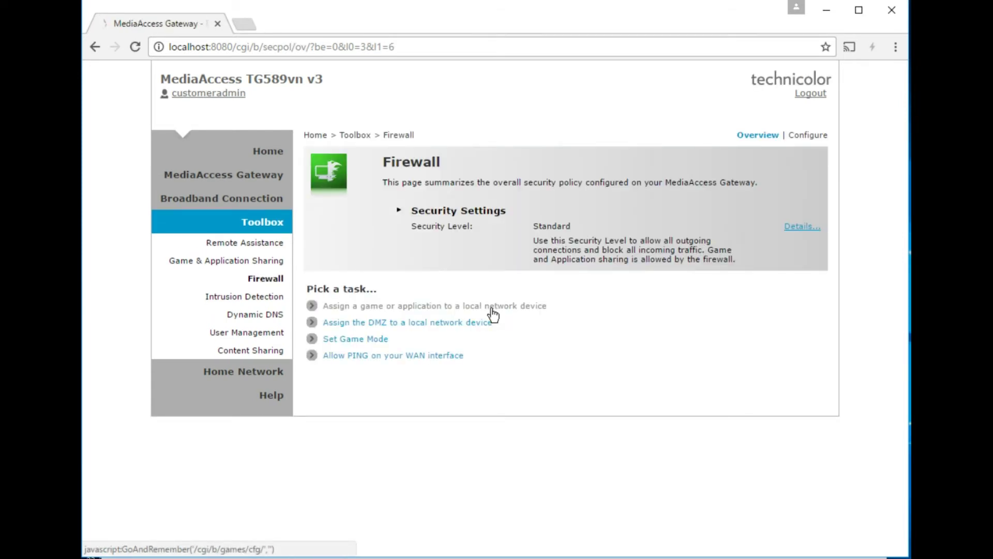
pyautogui.click(801, 226)
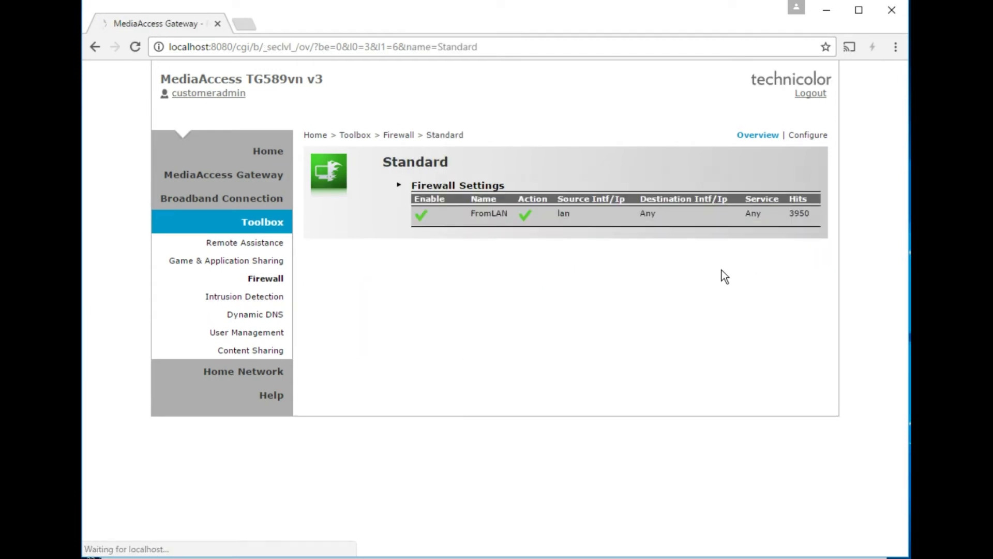
pyautogui.click(273, 224)
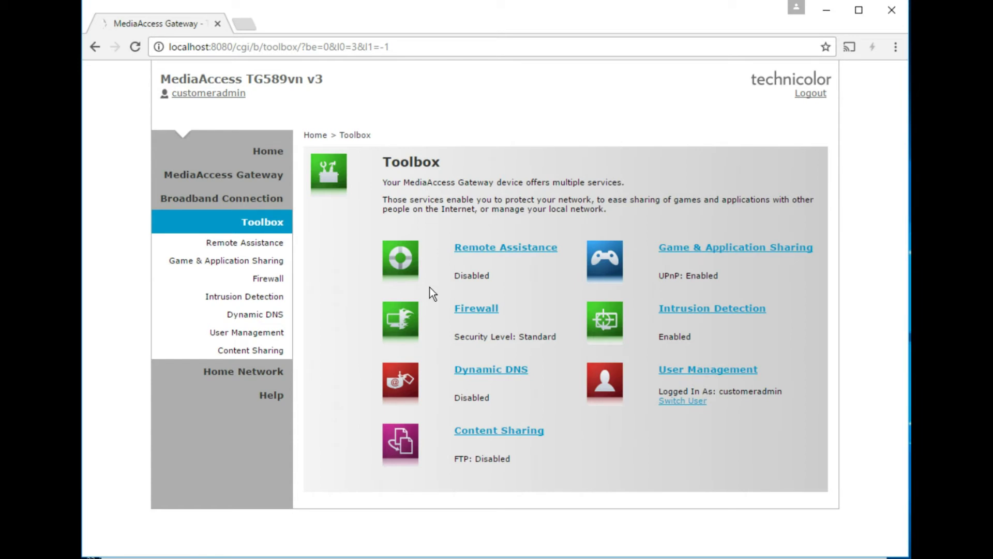
# - Inspect the Dynamic DNS configuration, leaving the provider as dyndns, then return to Toolbox
pyautogui.click(500, 371)
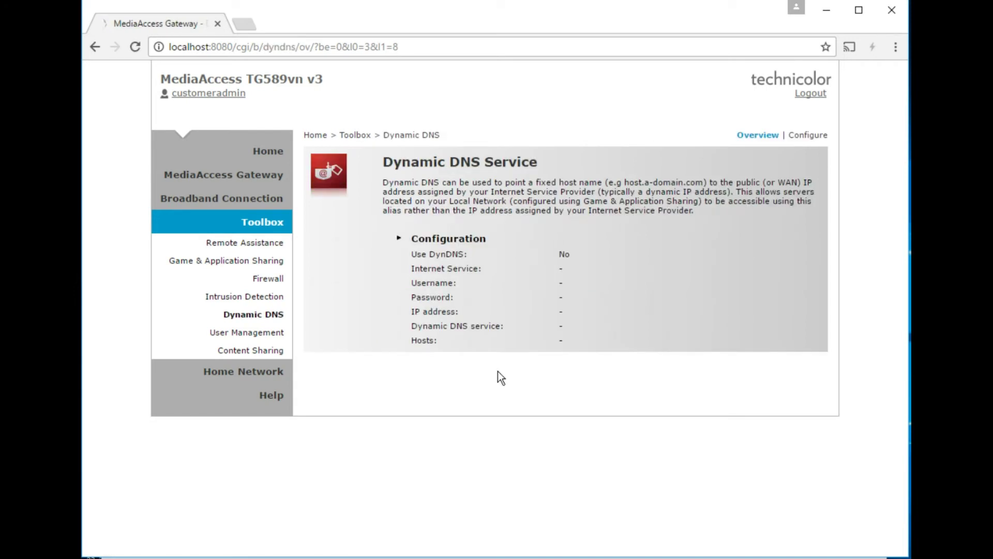
pyautogui.click(807, 135)
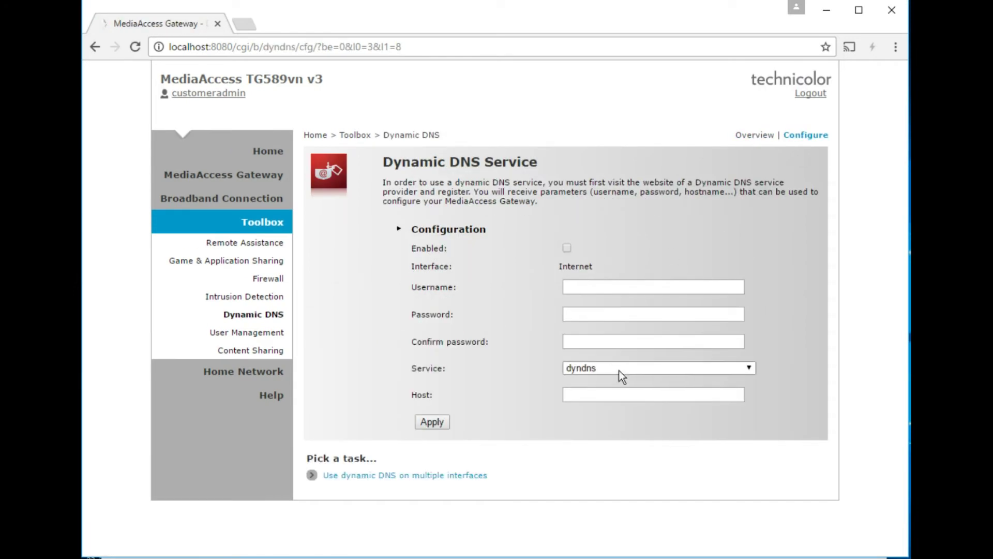
pyautogui.click(626, 368)
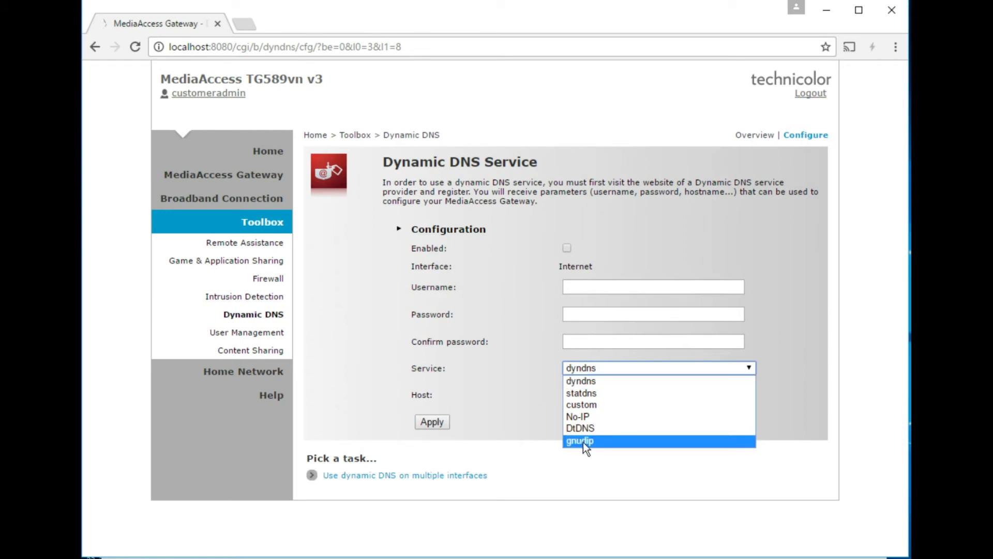
pyautogui.click(593, 370)
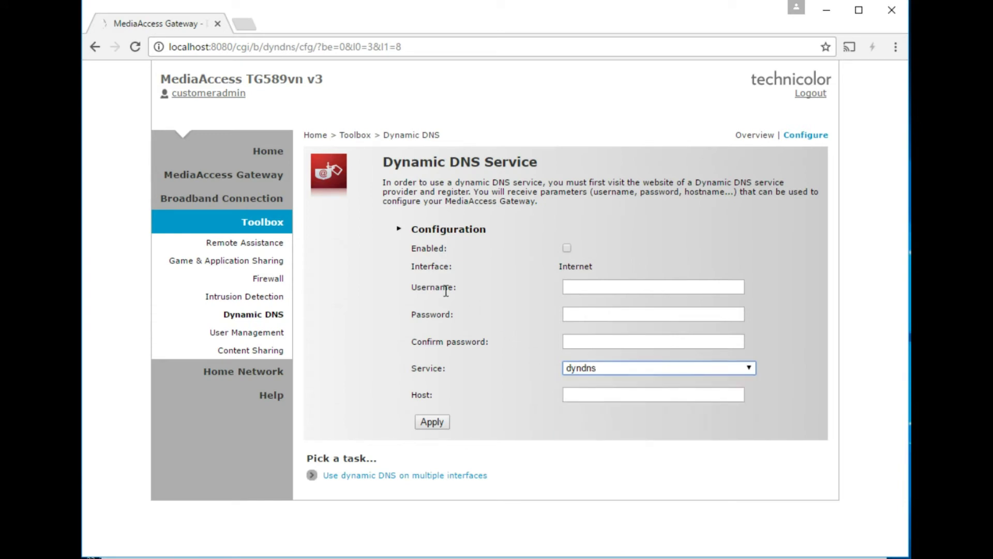
pyautogui.click(263, 221)
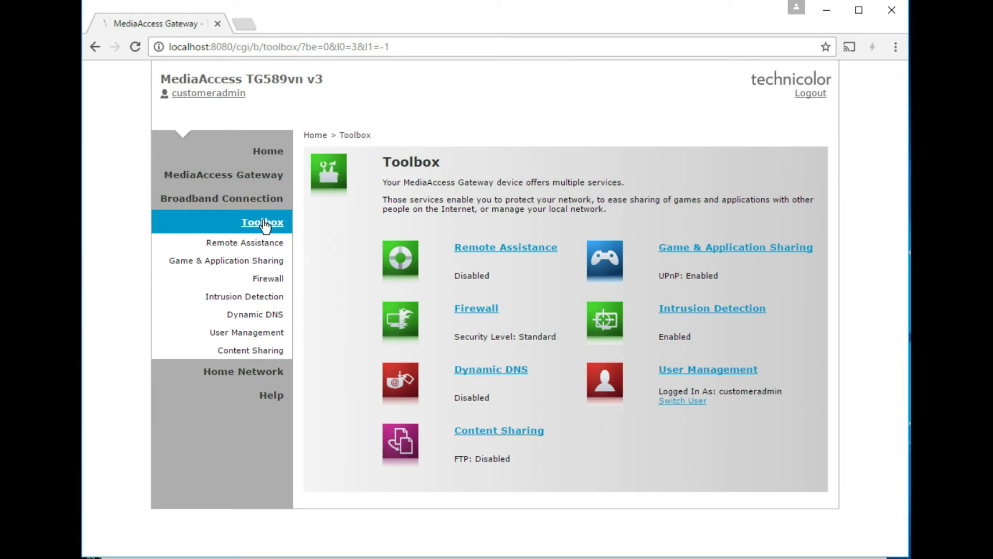
# - Scroll through Content Sharing's disabled file, media and FTP servers, then return to Toolbox
pyautogui.click(520, 436)
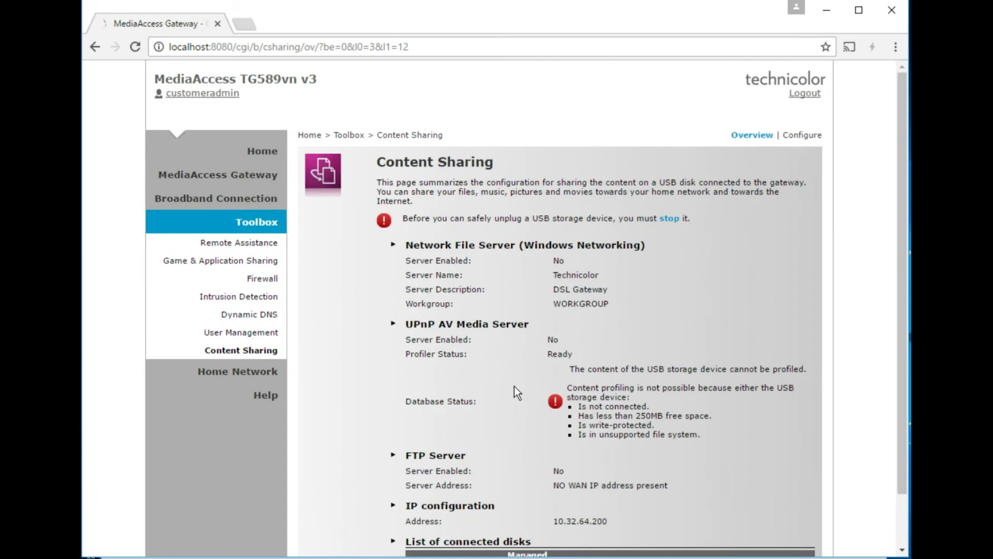
pyautogui.scroll(-2, 529, 386)
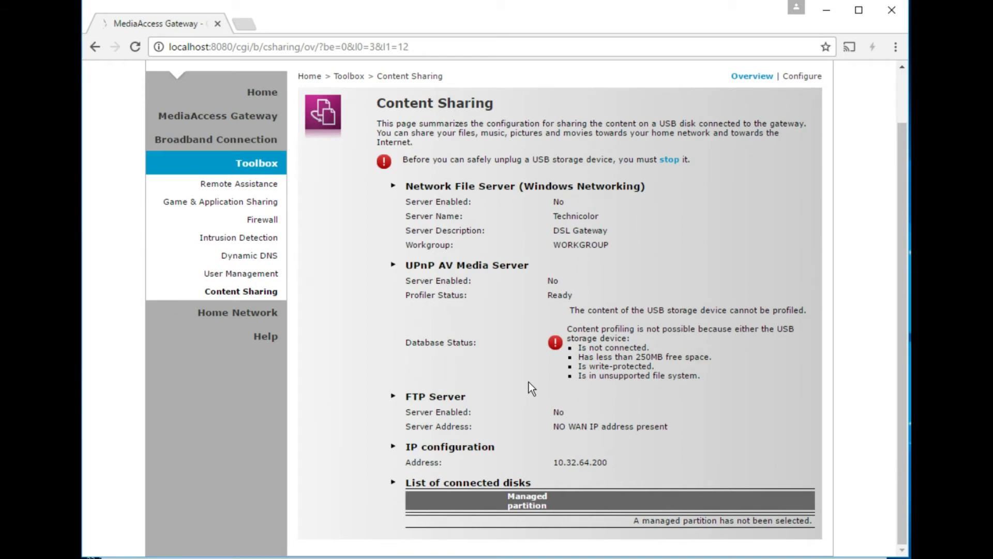
pyautogui.scroll(2, 529, 382)
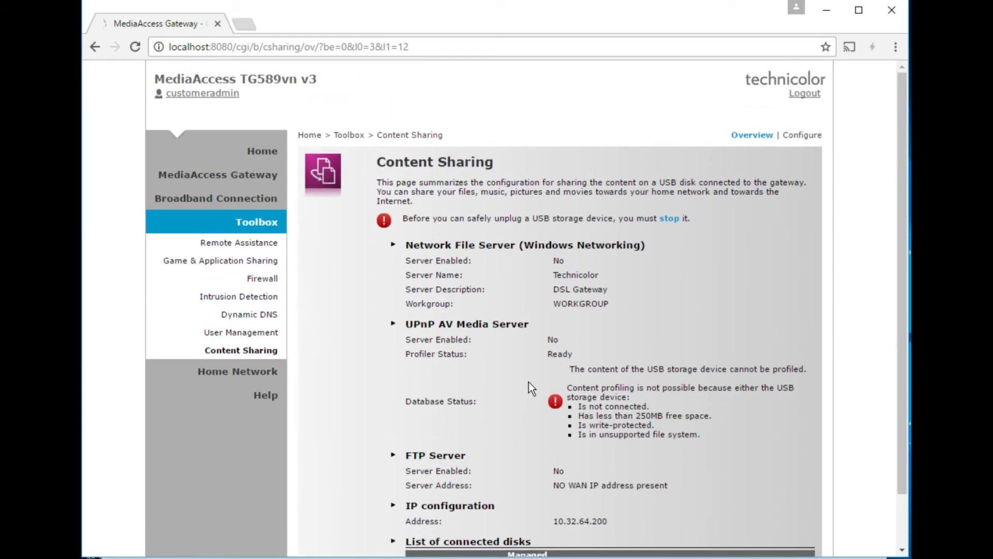
pyautogui.click(265, 224)
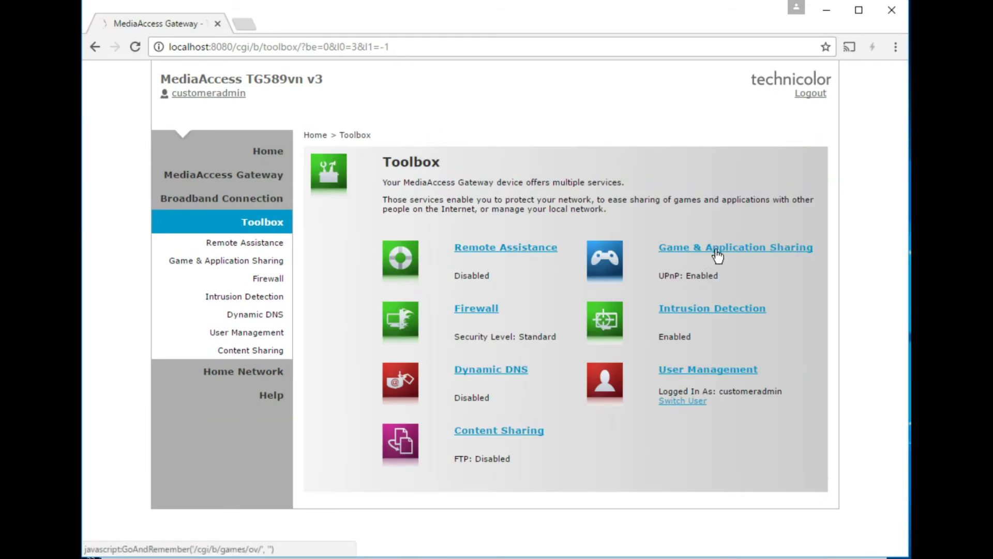
# - View Game & Application Sharing and User Management, then the Home Network overview
pyautogui.click(718, 253)
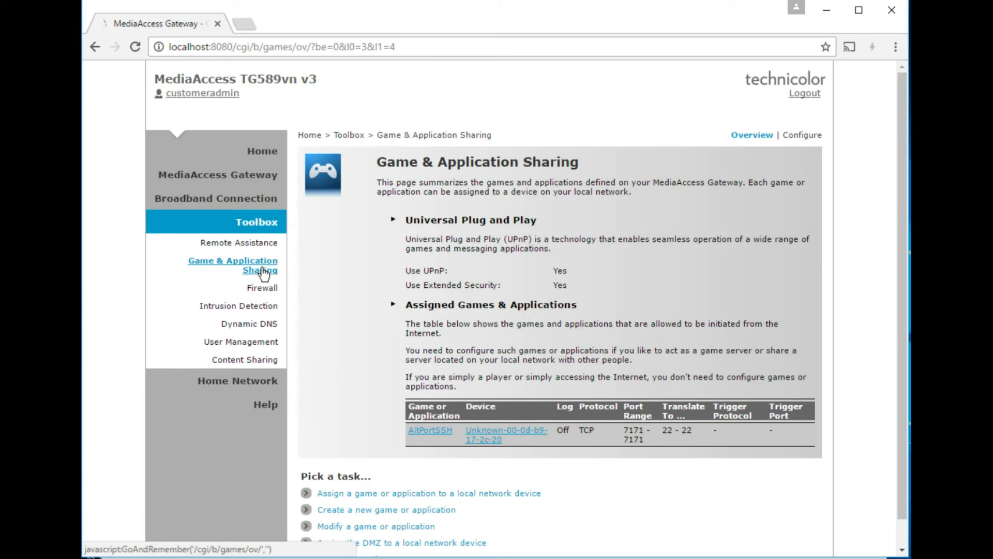
pyautogui.click(240, 231)
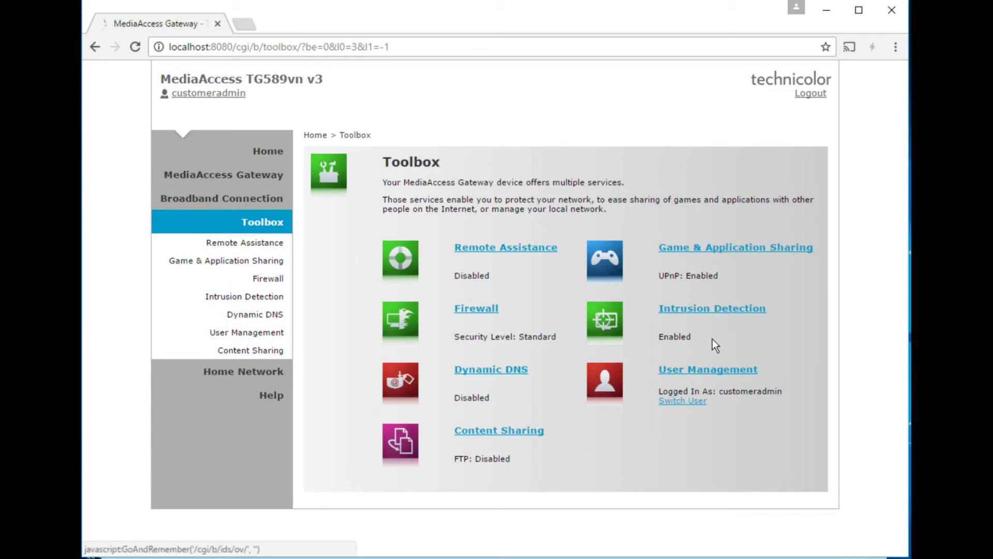
pyautogui.click(705, 370)
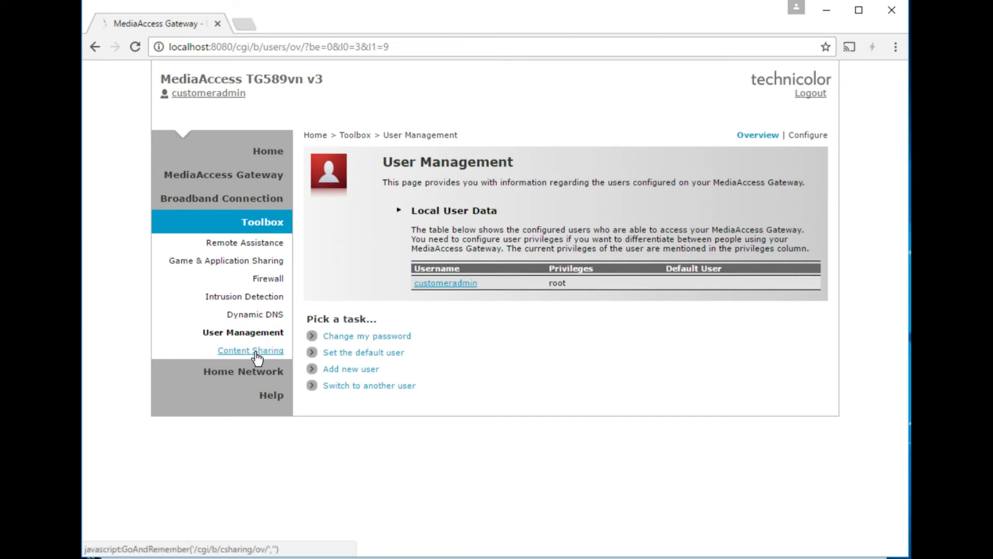
pyautogui.click(271, 378)
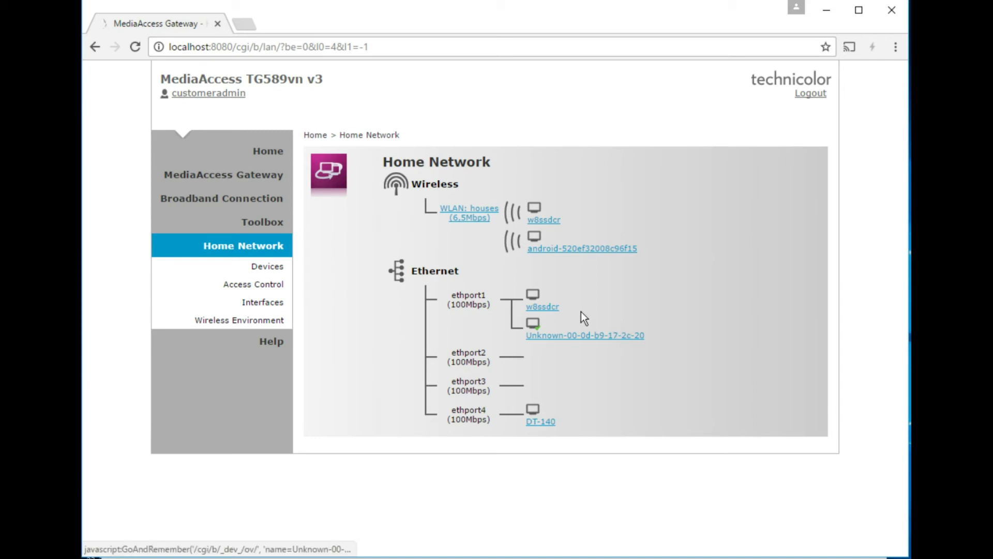
# - Highlight the devices on ethport1 through ethport4, then preview the Devices and Access Control pages
pyautogui.moveTo(582, 311); pyautogui.dragTo(483, 324)
pyautogui.click(540, 336)
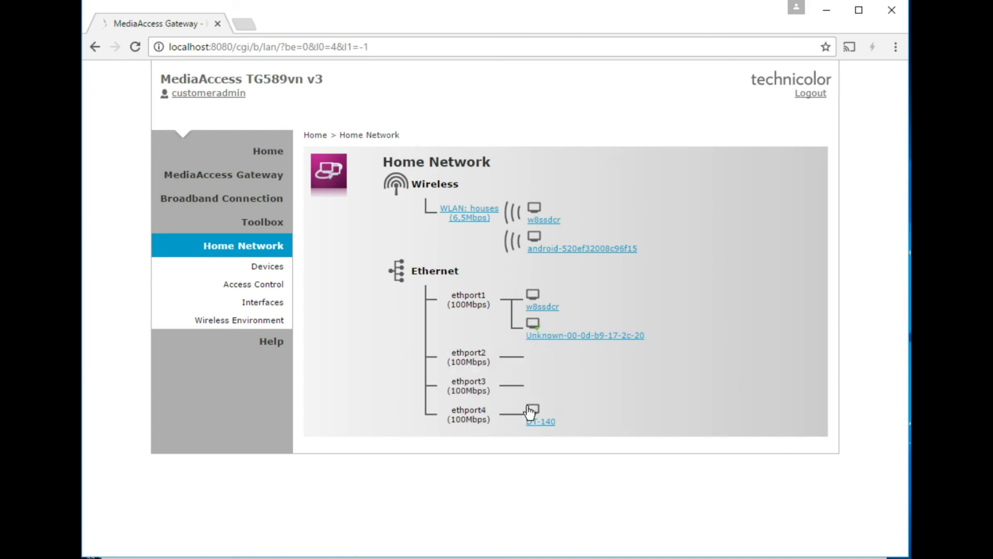
pyautogui.click(267, 267)
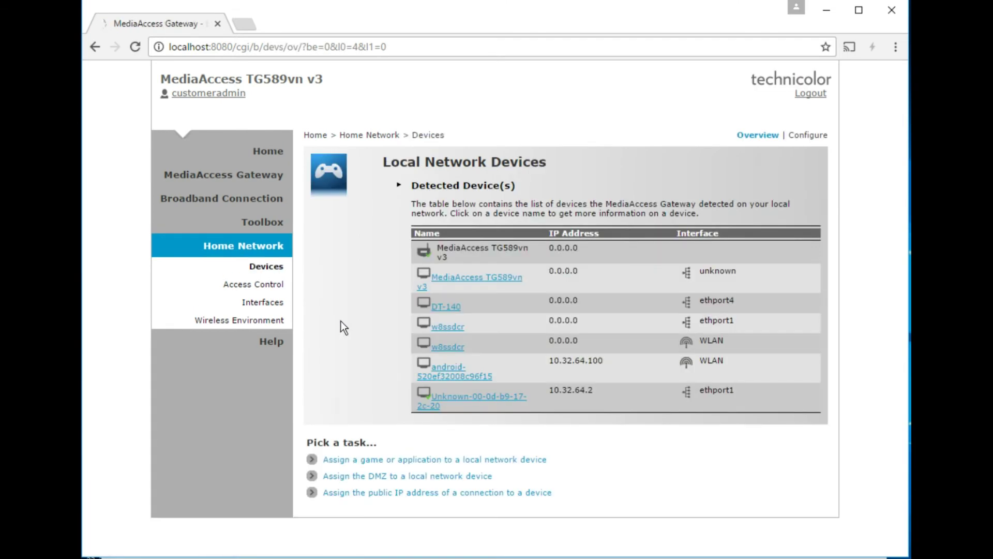
pyautogui.click(273, 284)
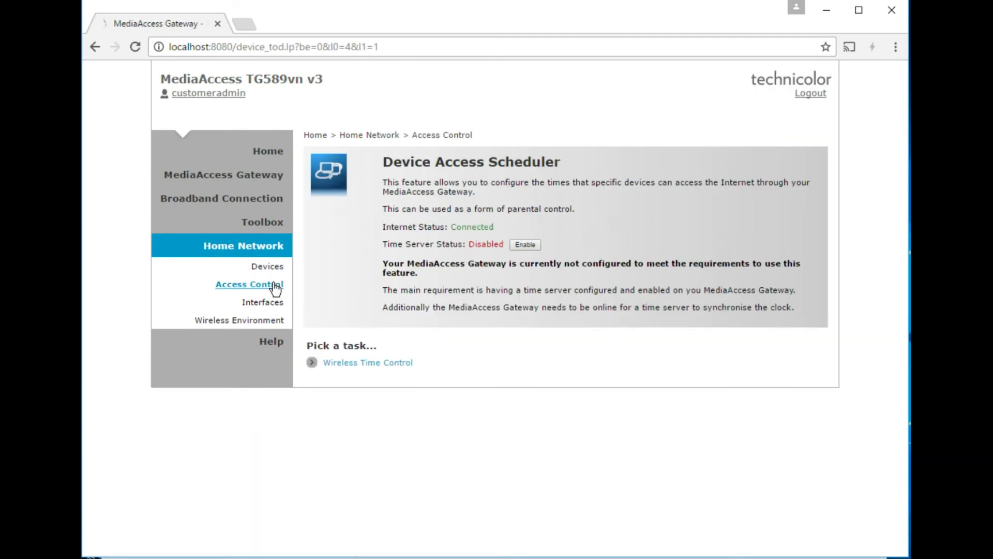
pyautogui.click(266, 255)
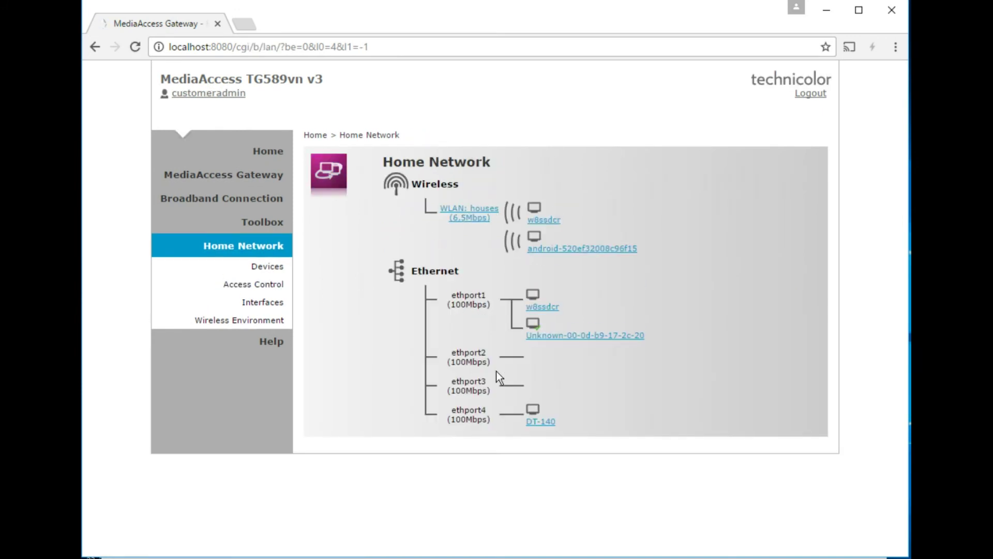
# - Toggle the Devices list between Configure and Overview, inspect DT-140, and return to the Device Access Scheduler
pyautogui.click(273, 267)
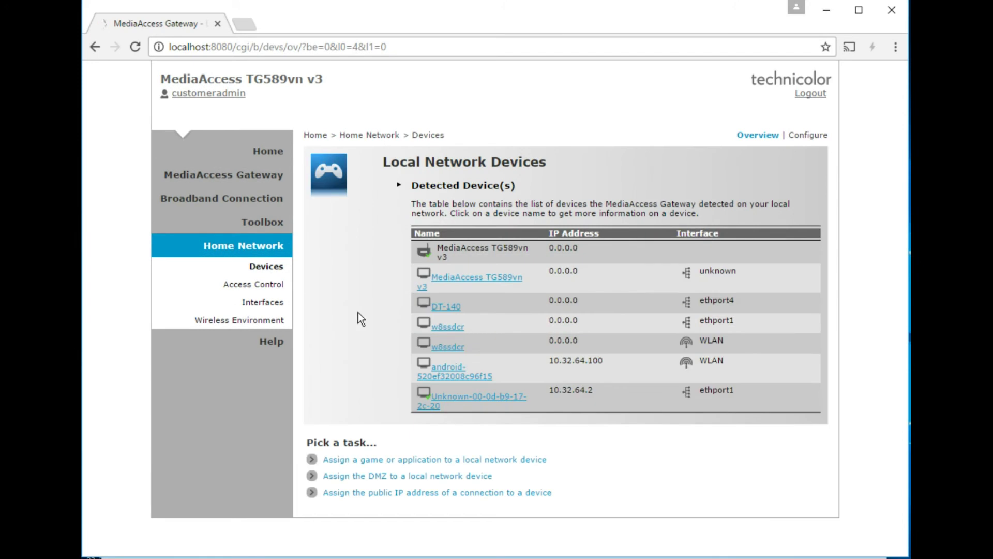
pyautogui.click(811, 135)
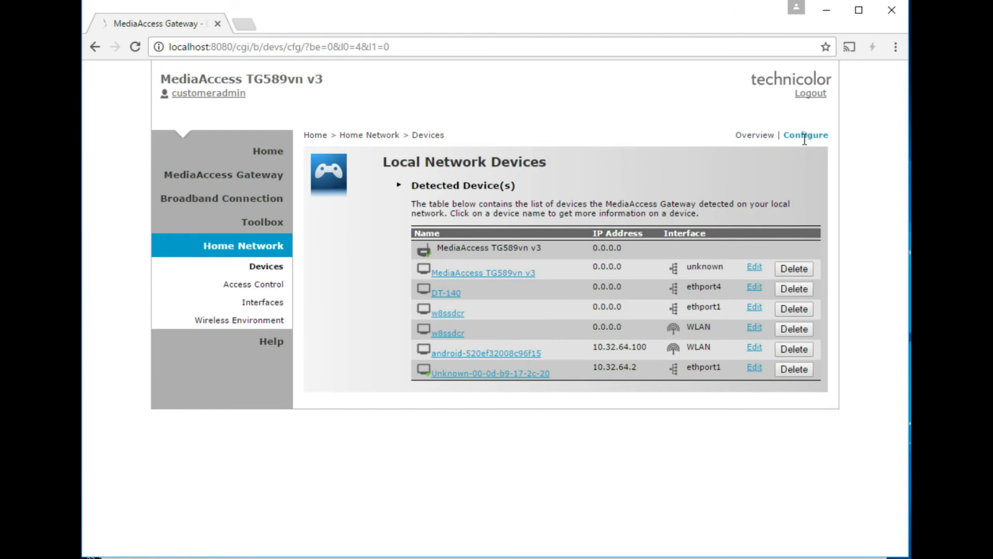
pyautogui.click(761, 136)
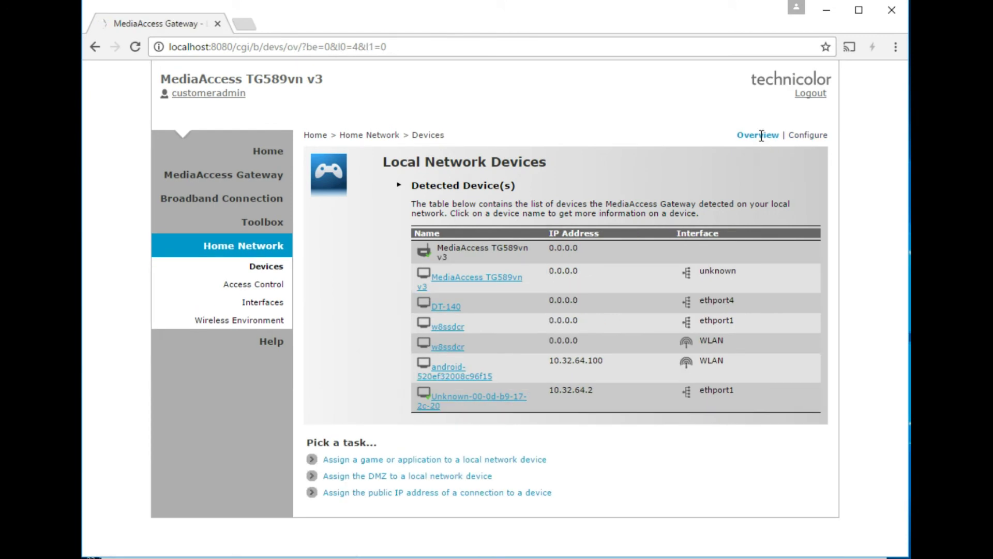
pyautogui.click(446, 307)
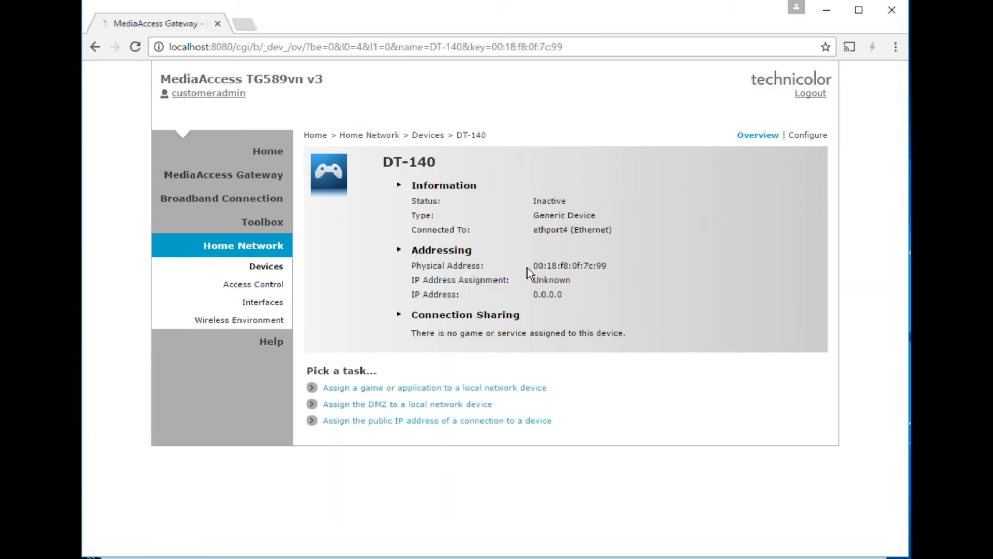
pyautogui.click(276, 249)
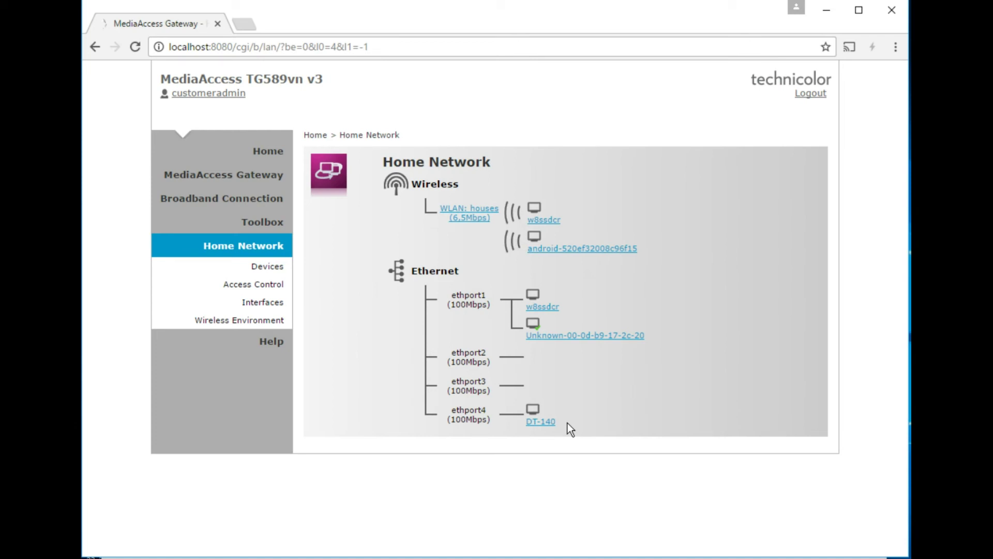
pyautogui.click(254, 284)
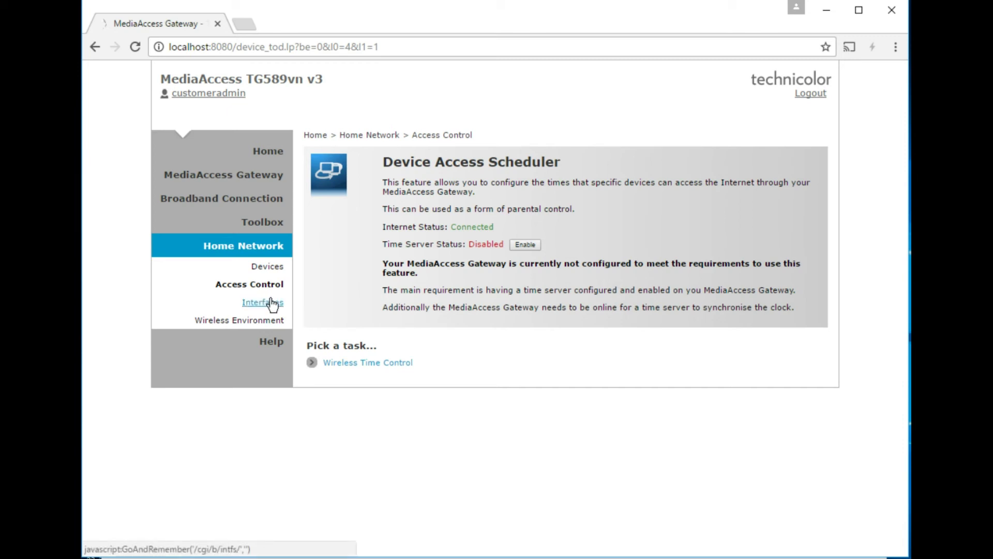
# - Bring up the LocalNetwork interface details from the Interfaces list
pyautogui.click(271, 301)
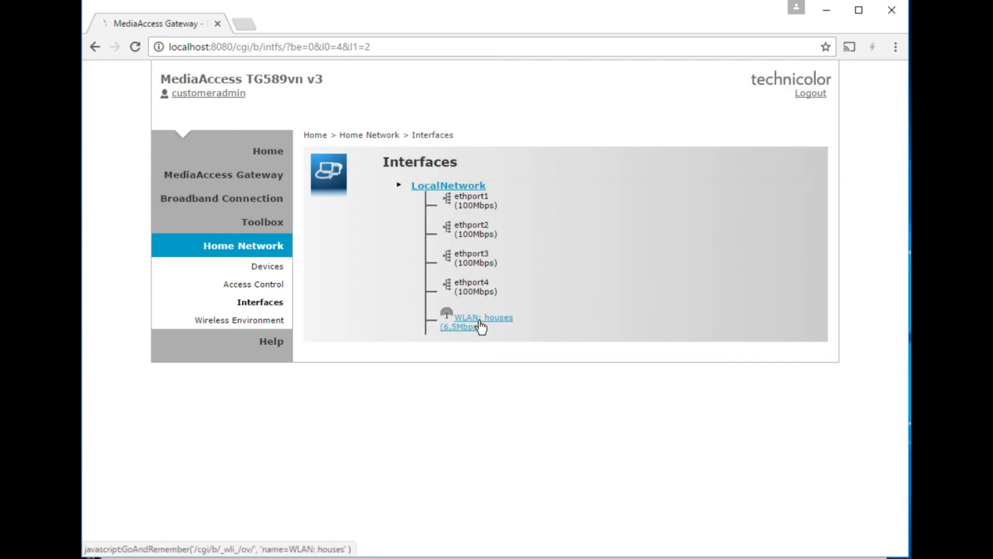
pyautogui.click(466, 188)
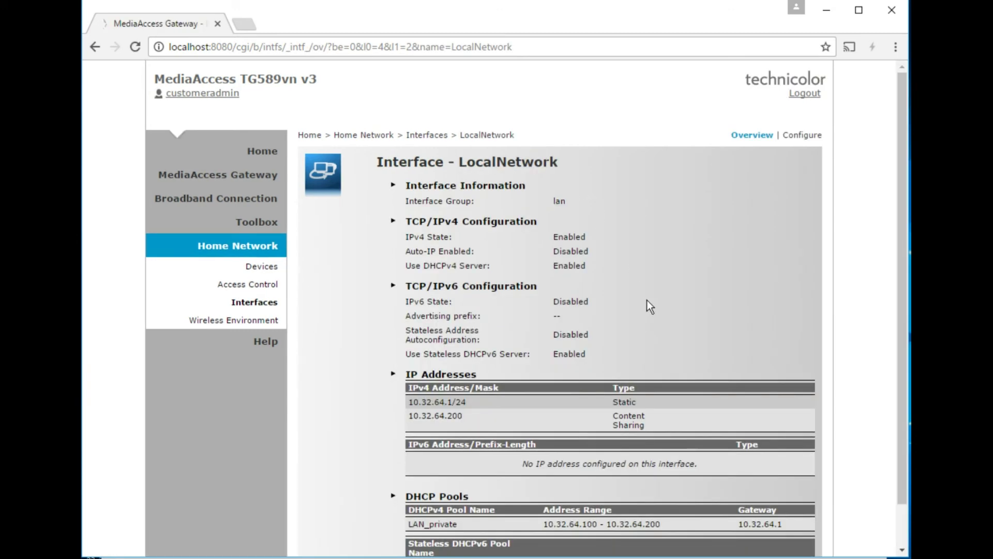
pyautogui.scroll(-1, 647, 300)
pyautogui.scroll(1, 697, 297)
# - Inspect LocalNetwork's 10.32.64.1 IPv4 entry and its DHCP pool 10.32.64.100–10.32.64.200
pyautogui.click(802, 135)
pyautogui.scroll(-2, 713, 284)
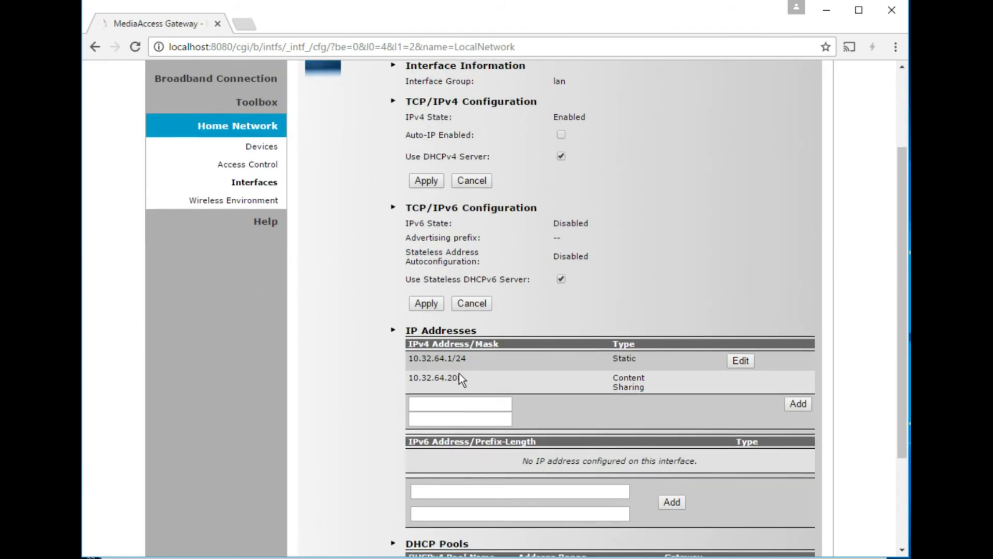
pyautogui.moveTo(408, 358); pyautogui.dragTo(454, 358)
pyautogui.click(741, 360)
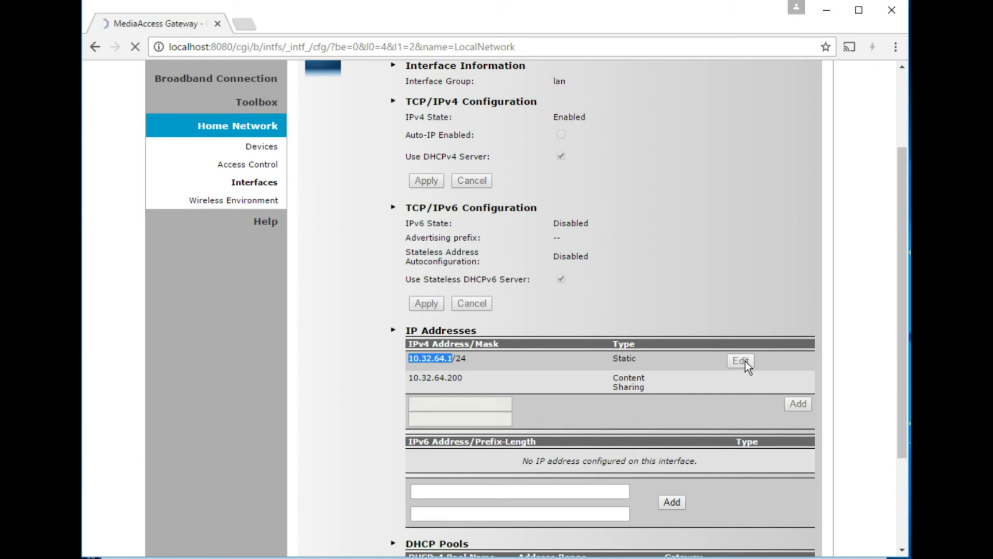
pyautogui.scroll(-3, 603, 347)
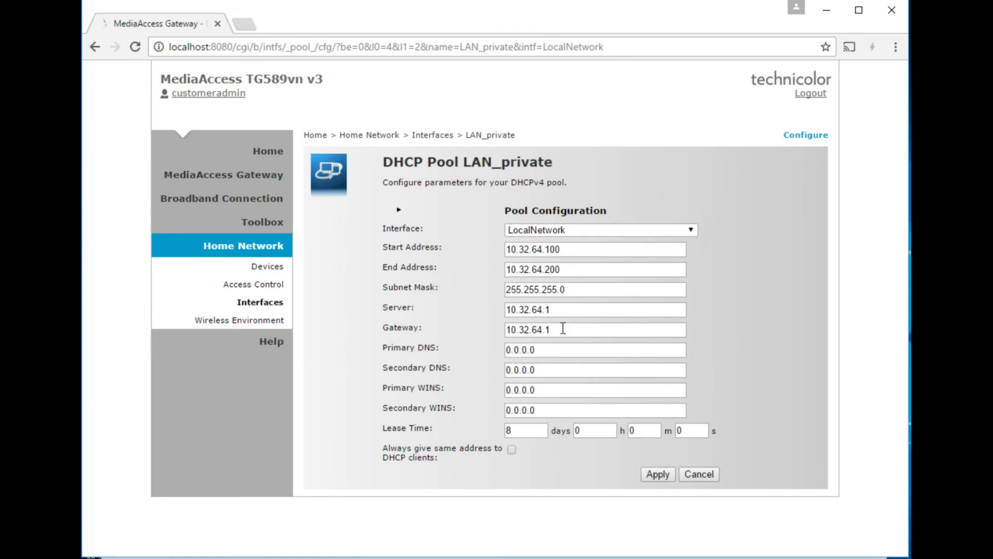
pyautogui.click(257, 321)
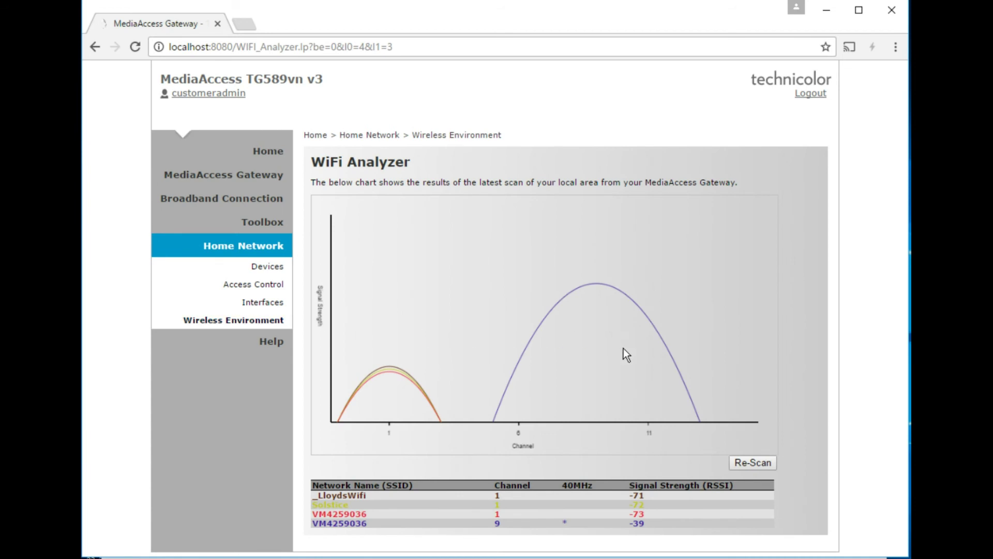
# - Re-scan nearby WiFi networks twice, showing the channel-9 network at -40, then return to Home Network
pyautogui.click(753, 466)
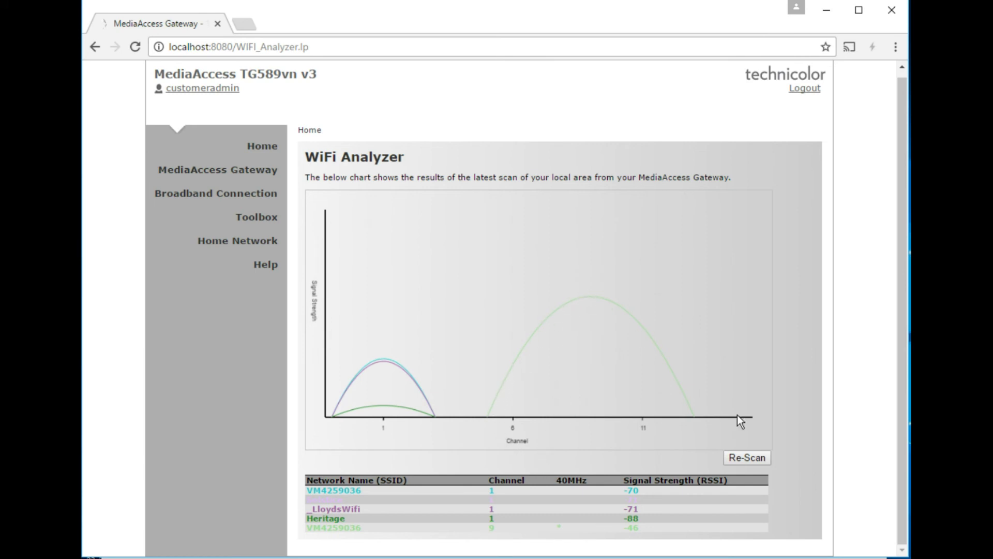
pyautogui.click(748, 458)
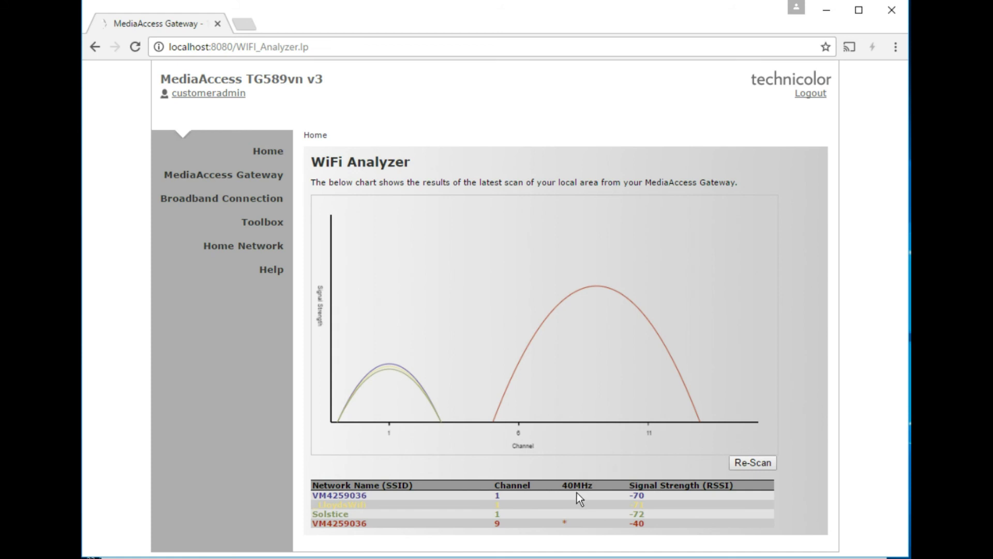
pyautogui.click(265, 246)
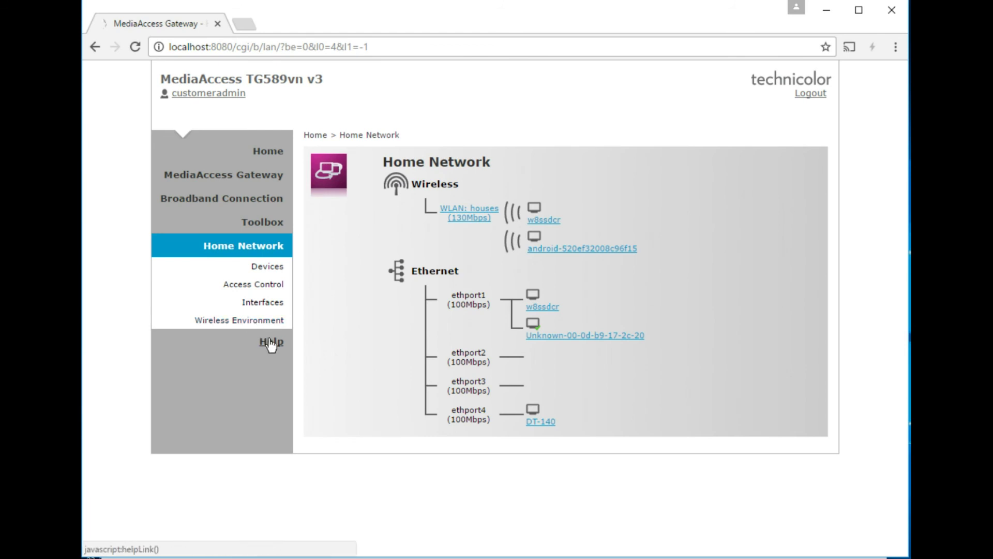
# - View the Home Network help window, reposition and close it, then return to the Home page
pyautogui.click(271, 341)
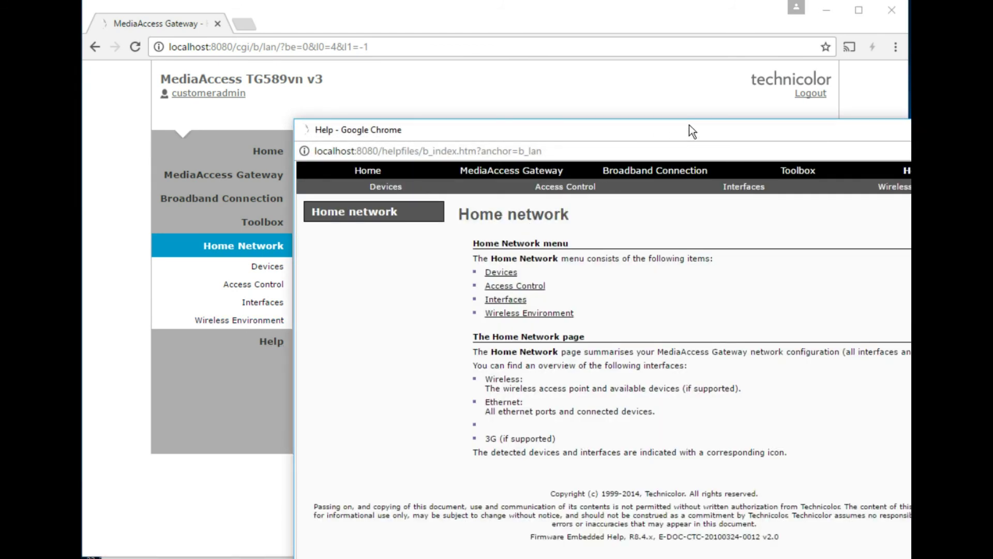
pyautogui.moveTo(689, 125); pyautogui.dragTo(529, 66)
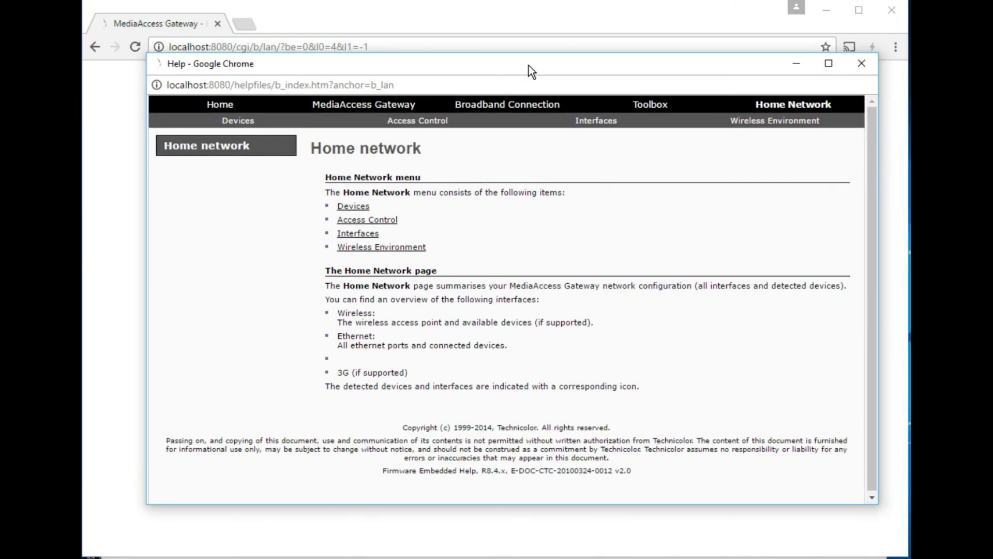
pyautogui.click(861, 63)
pyautogui.click(251, 143)
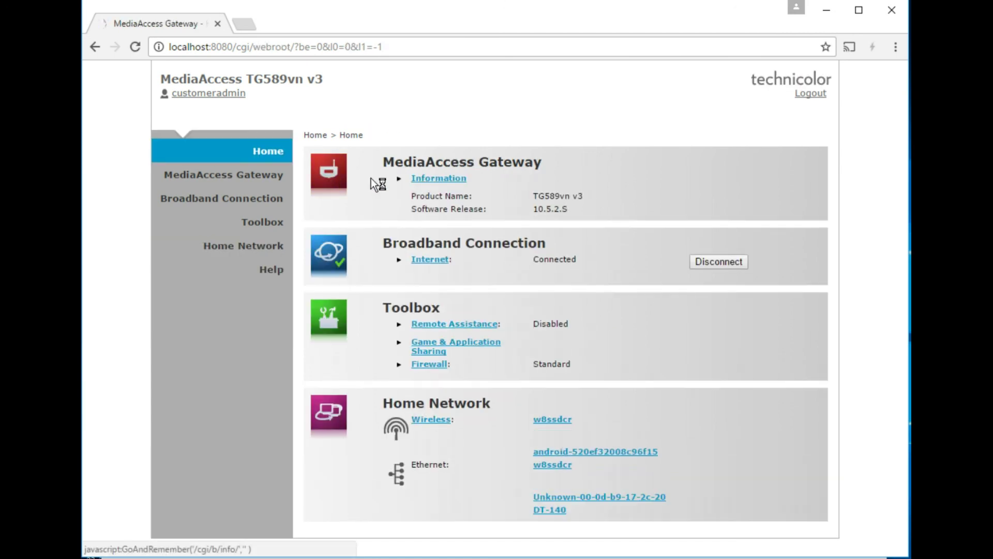
# - Browse the gateway summary, Configuration and Save/Restore pages, ending on the Broadband Connection overview
pyautogui.click(250, 177)
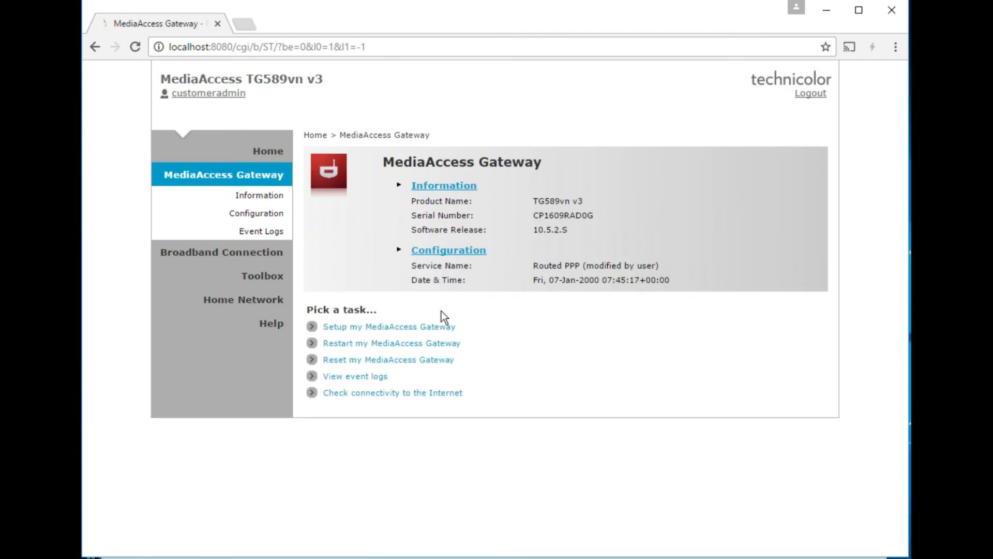
pyautogui.click(281, 214)
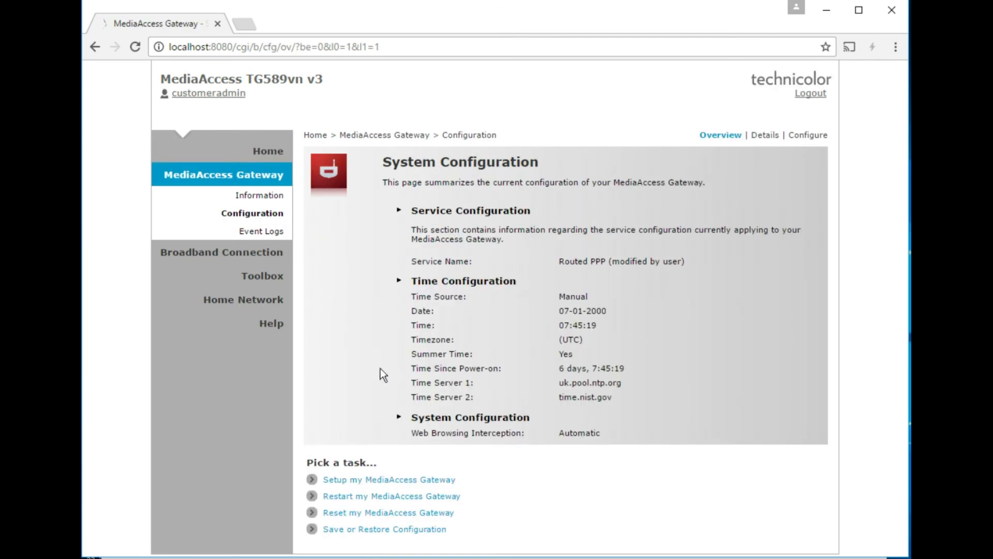
pyautogui.click(366, 529)
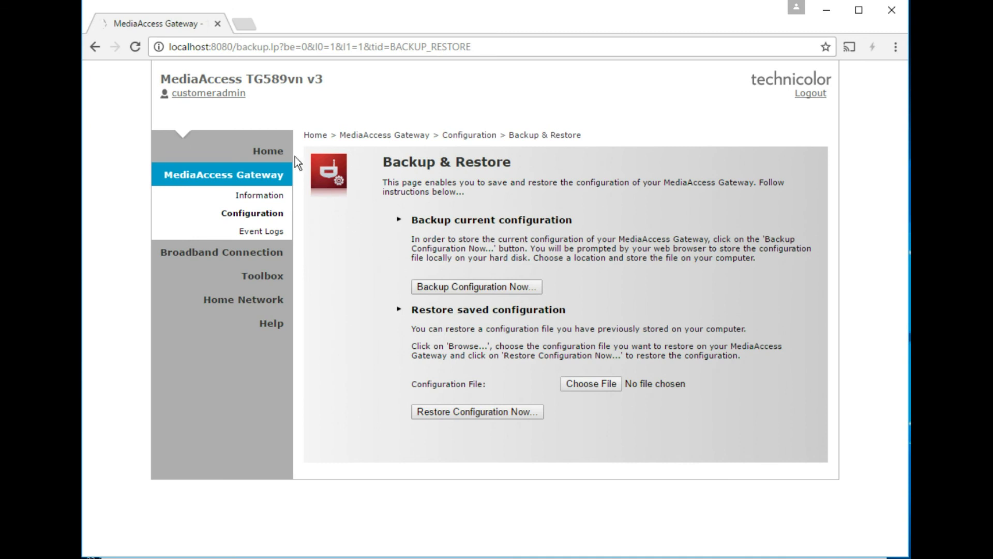
pyautogui.click(263, 261)
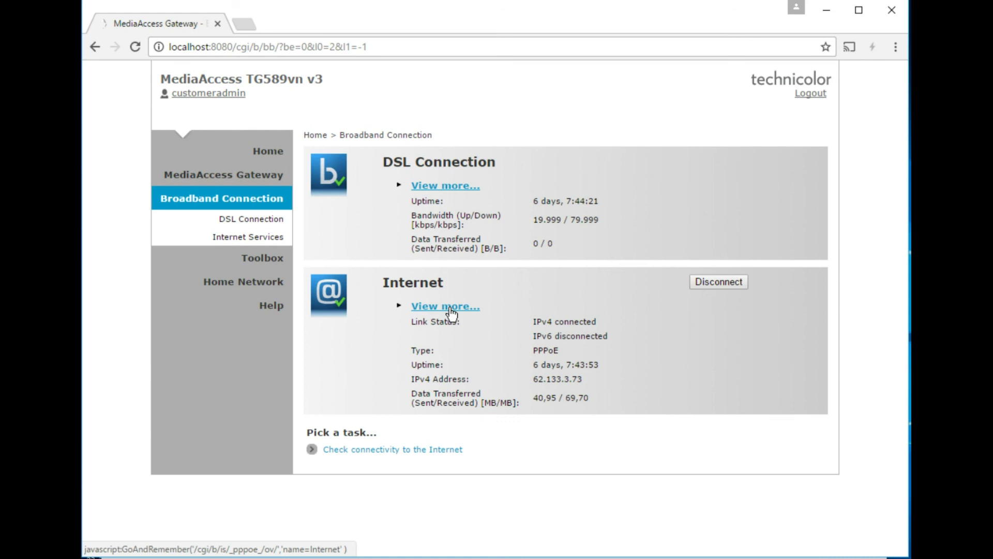
# - Run a connectivity check on the Internet service, passing everything except disabled IPv6, then return Home
pyautogui.click(343, 451)
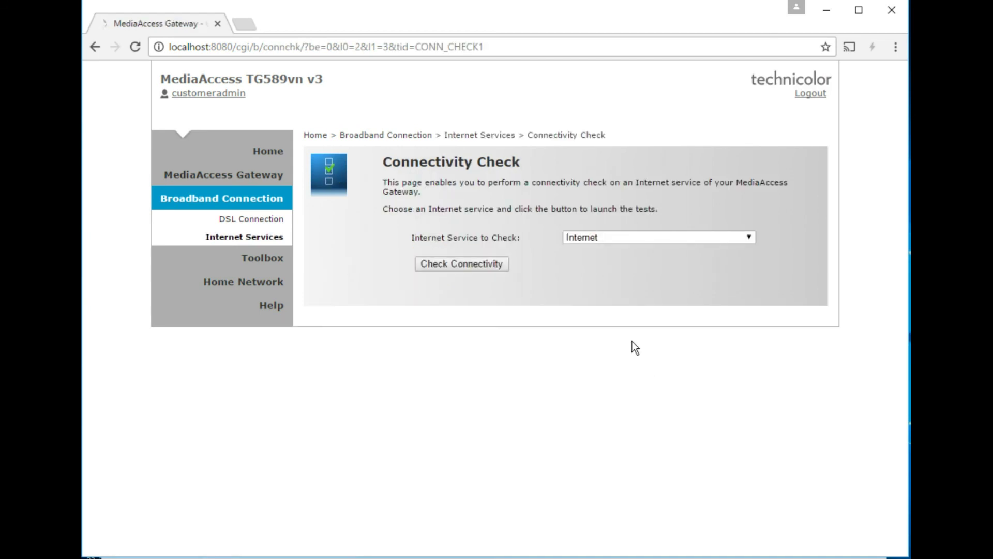
pyautogui.click(610, 237)
pyautogui.click(589, 247)
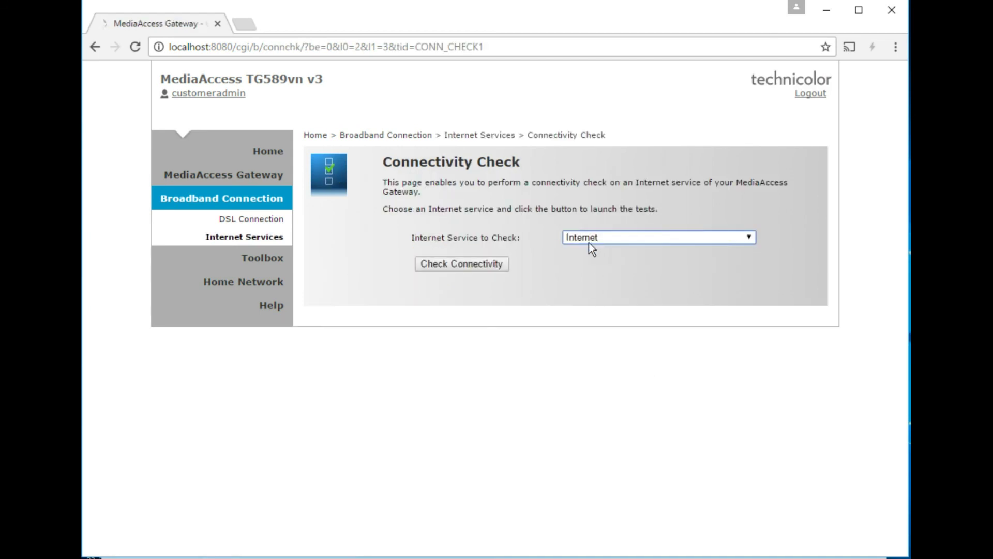
pyautogui.click(481, 266)
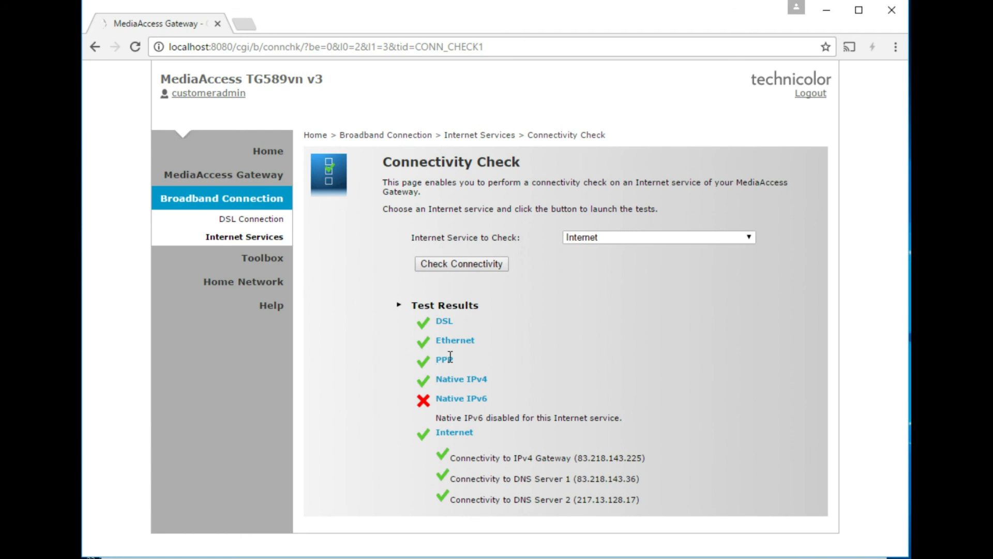
pyautogui.click(276, 149)
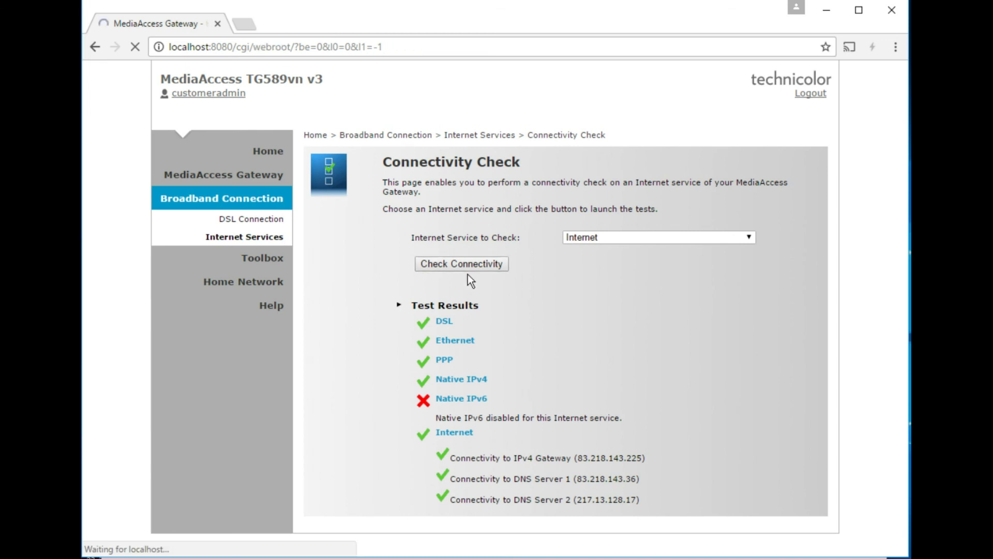